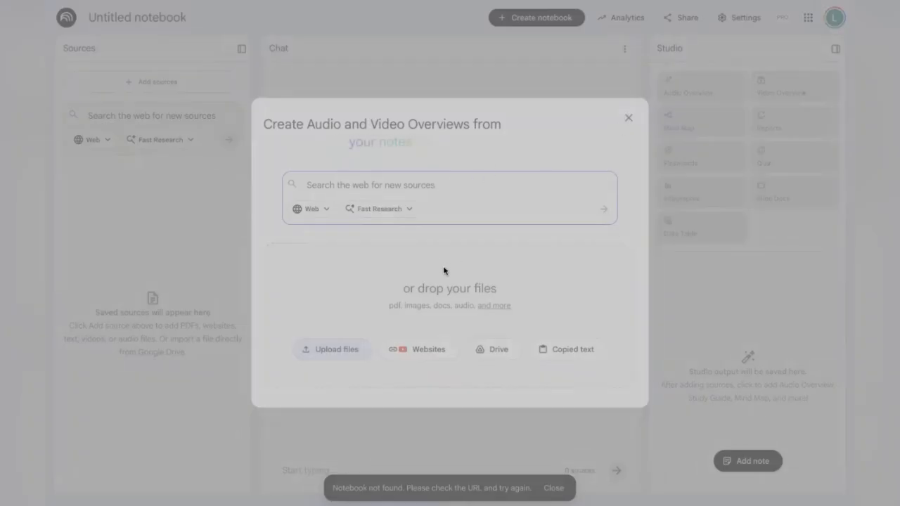
Upload the Gradient Icon Map logo image and the FINAL 8x11 Full Pickleball document as notebook sources
double_click(576, 234)
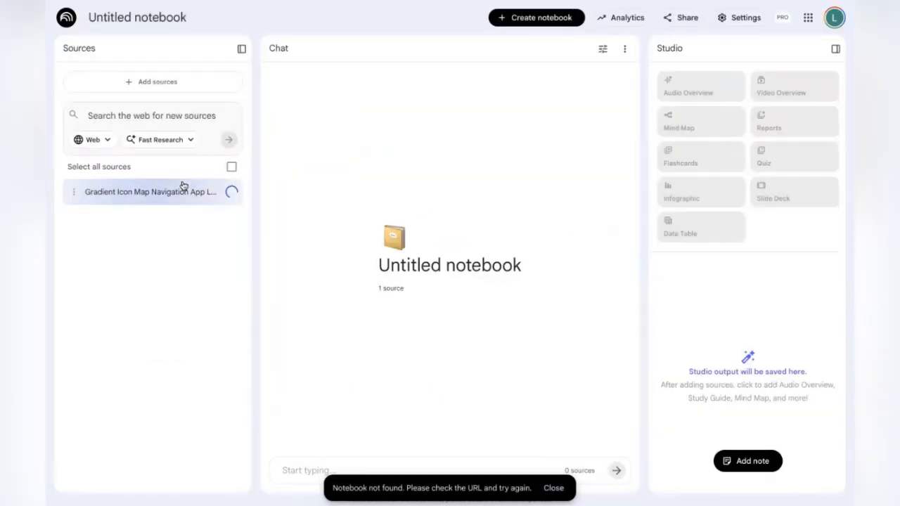
click(151, 83)
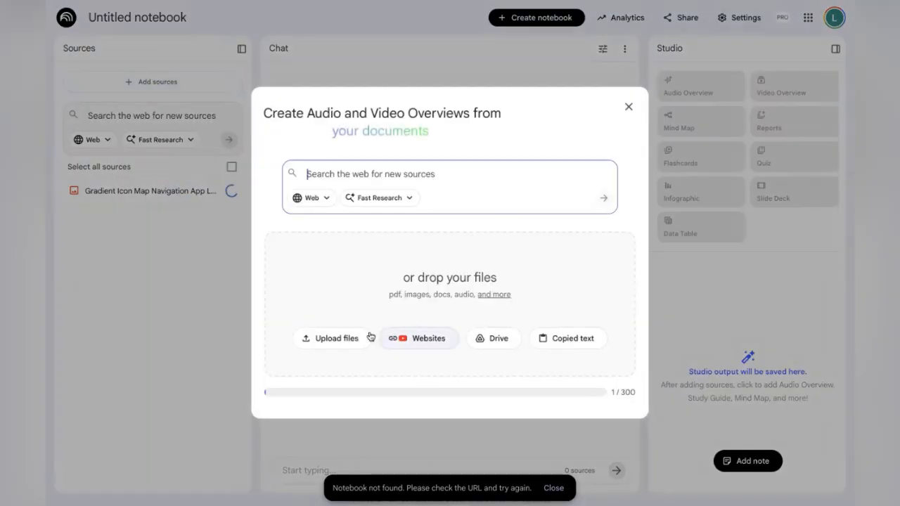
click(343, 338)
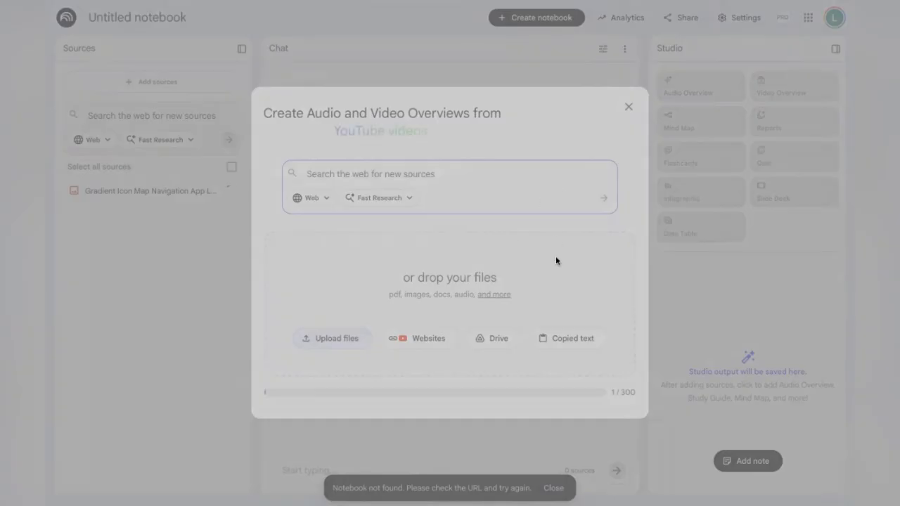
double_click(466, 280)
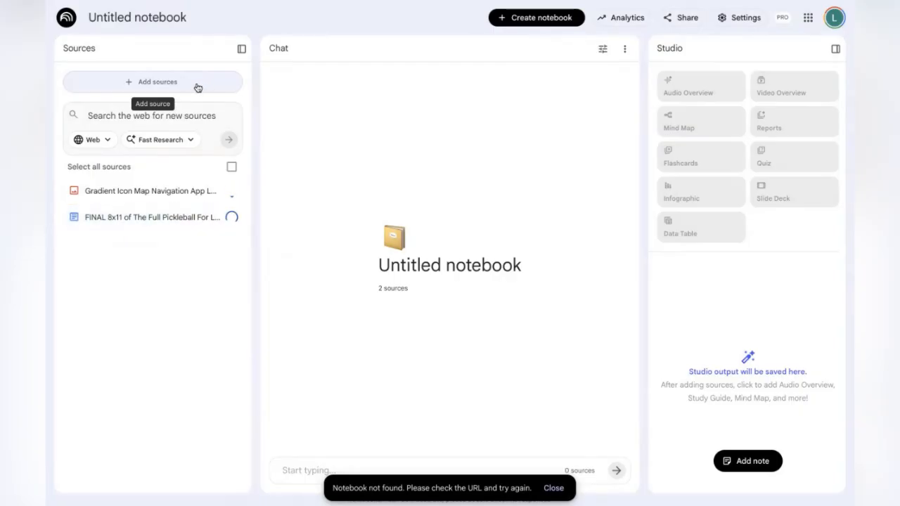
Open the Alex Hormozi video 'After Closing 4000+ Sales, I Discovered a New Method to Close Deals Faster' on YouTube and copy its URL
click(196, 85)
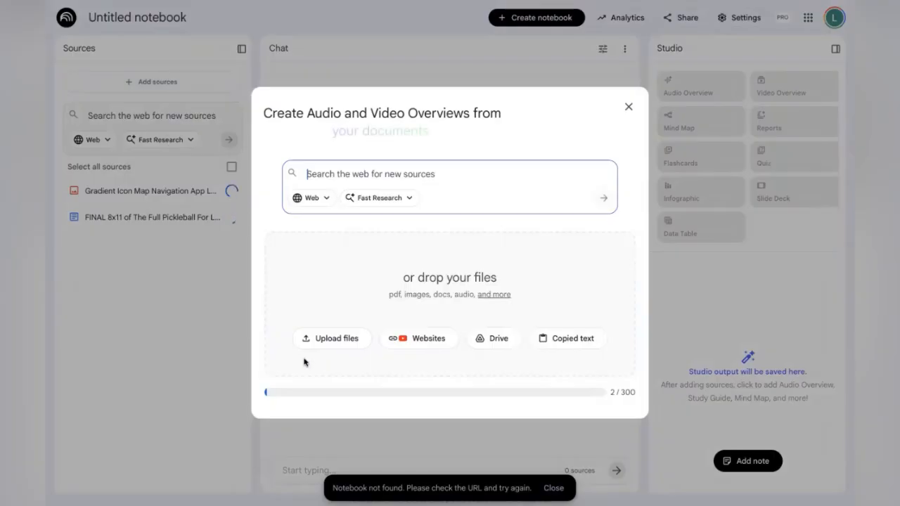
click(426, 343)
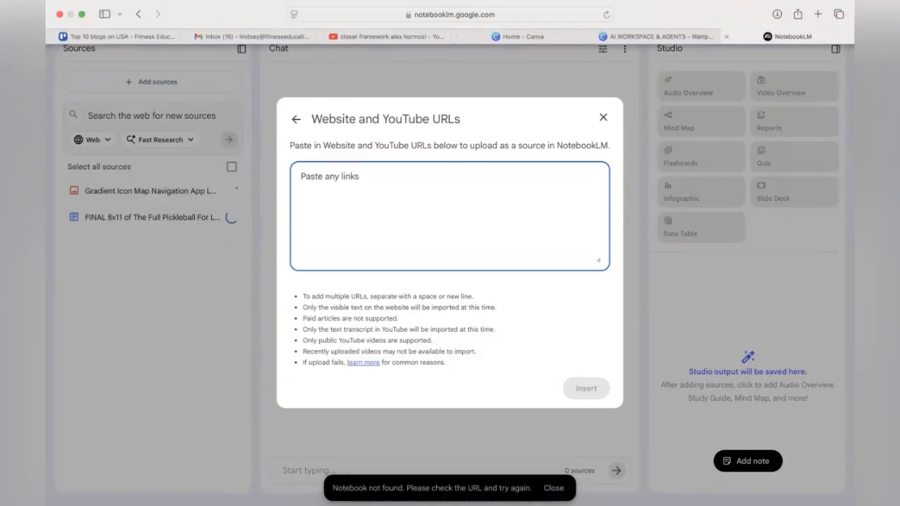
click(389, 36)
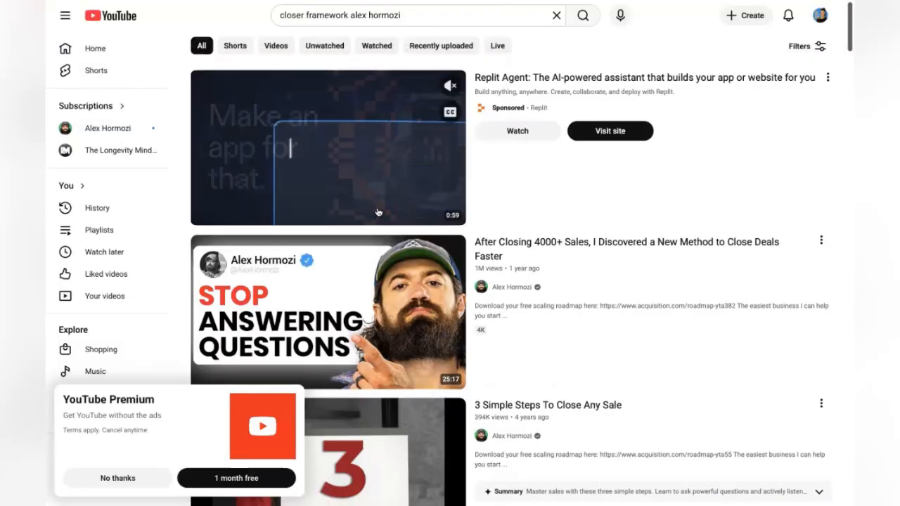
mouse_move(642, 321)
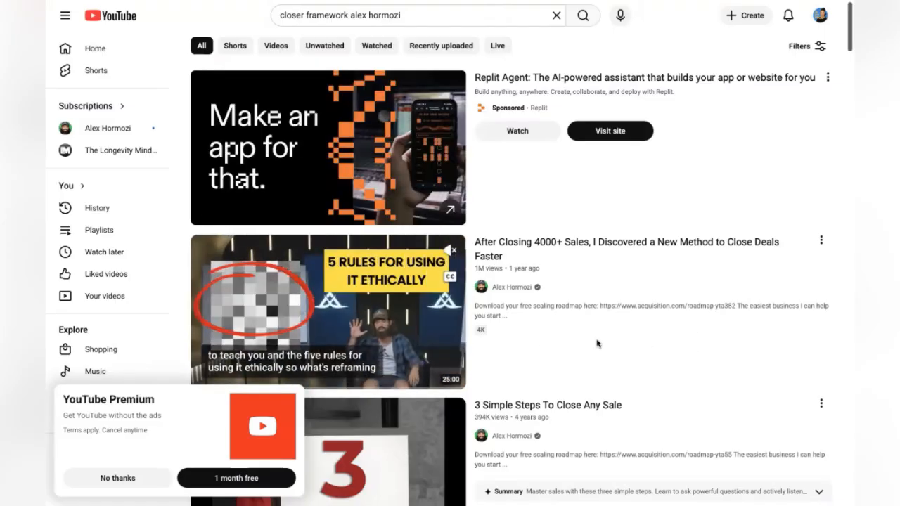
scroll(583, 310, down, 1)
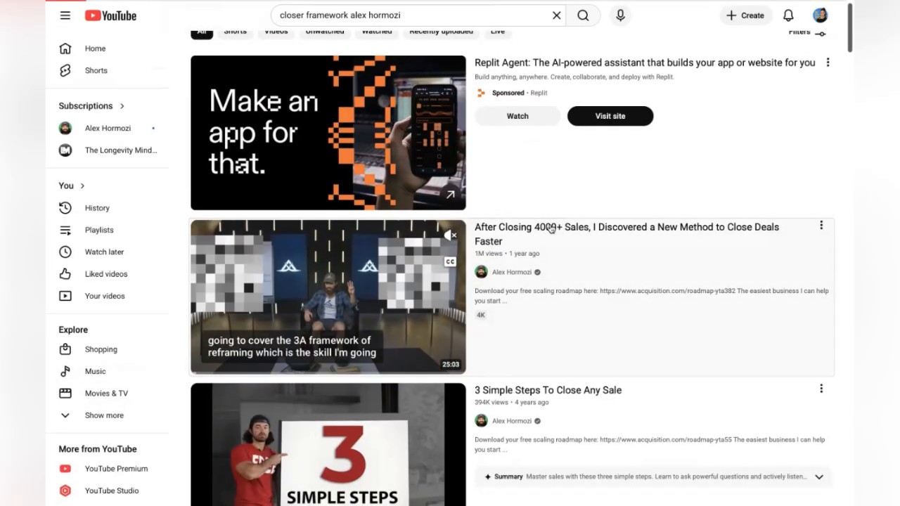
click(550, 229)
click(470, 14)
key(super+c)
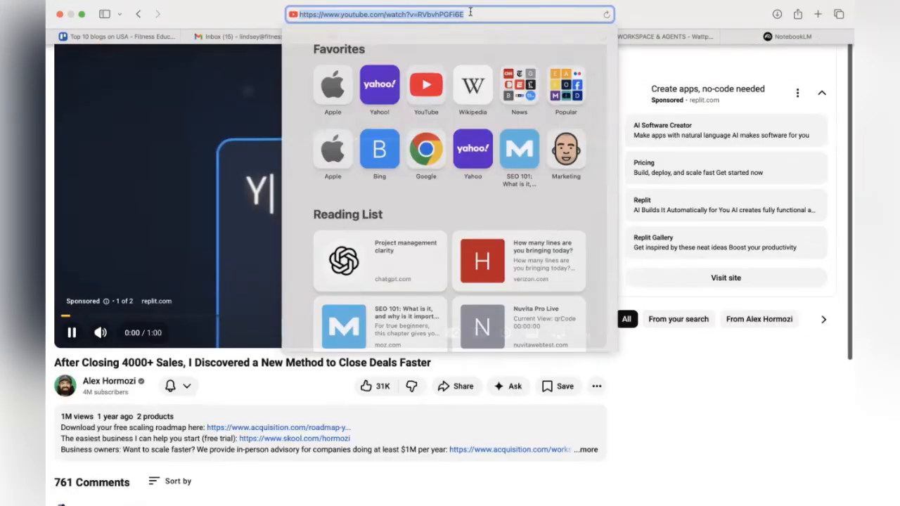
click(73, 336)
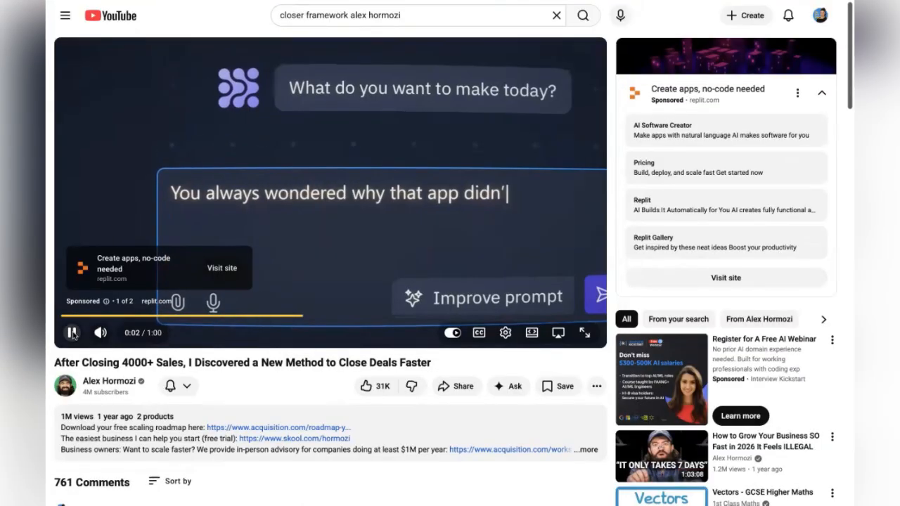
click(73, 335)
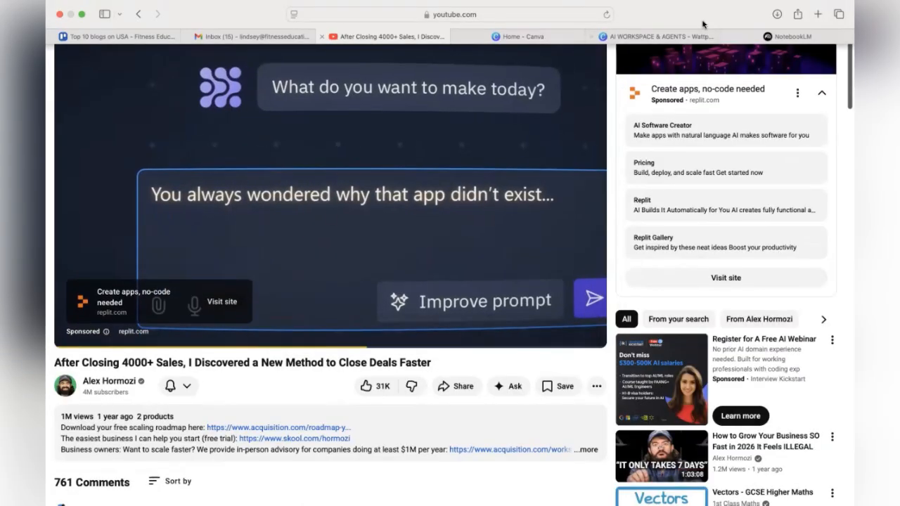
Paste the YouTube video URL as a website source and insert it into the notebook
click(787, 36)
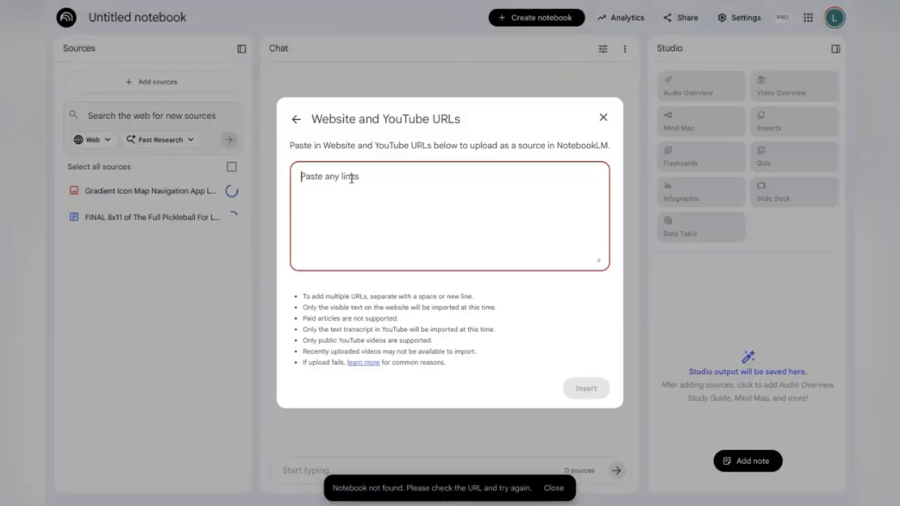
key(super+v)
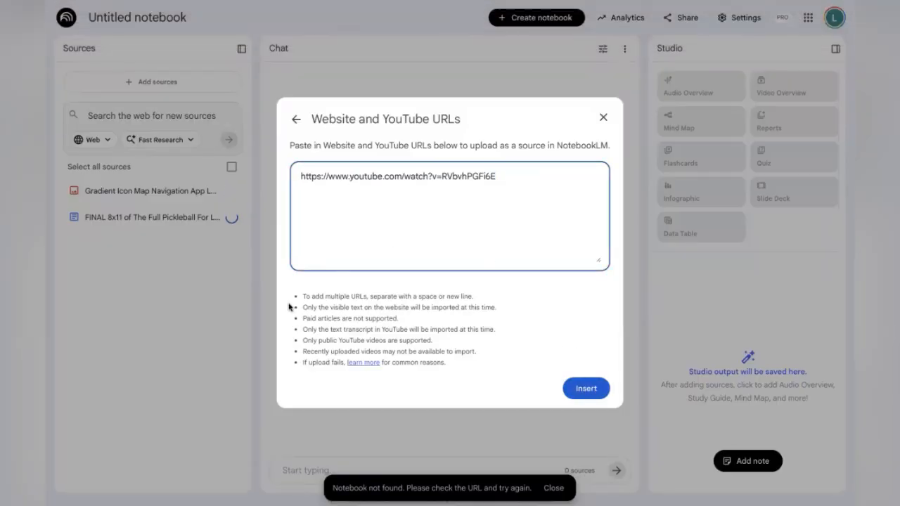
click(583, 387)
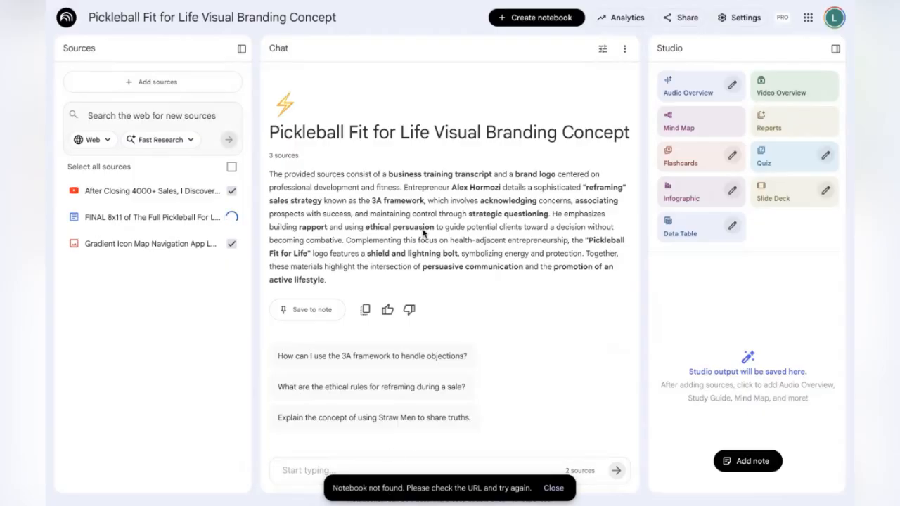
Add the copied Pickleball Fit For Life business description as a pasted-text source
click(180, 83)
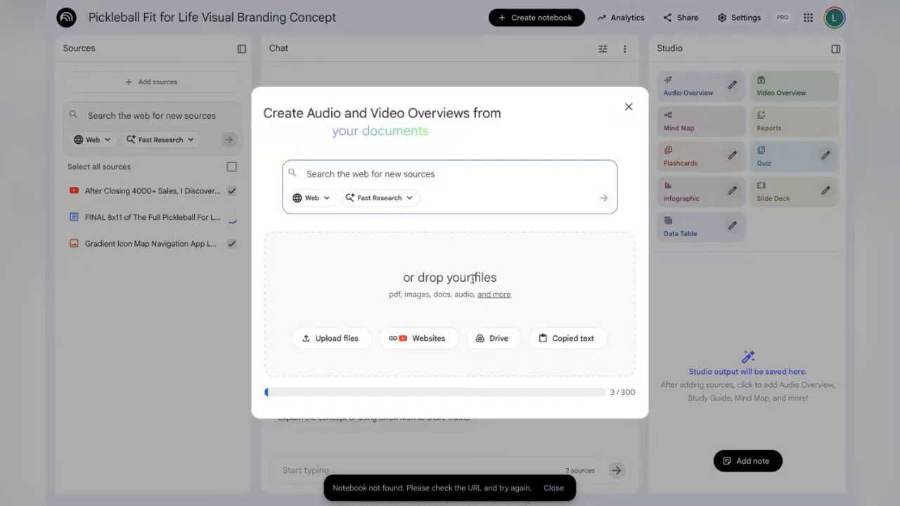
click(585, 347)
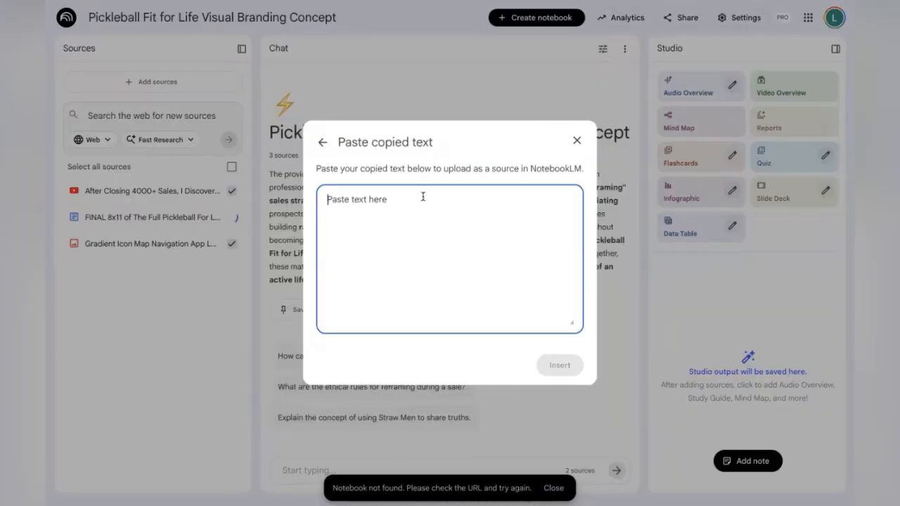
key(ctrl+v)
scroll(445, 274, up, 5)
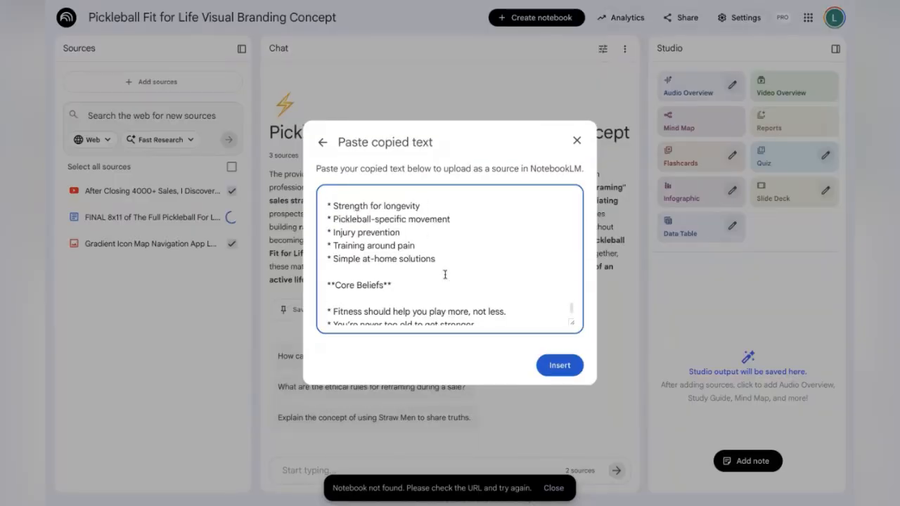
scroll(444, 274, up, 3)
scroll(489, 276, down, 1)
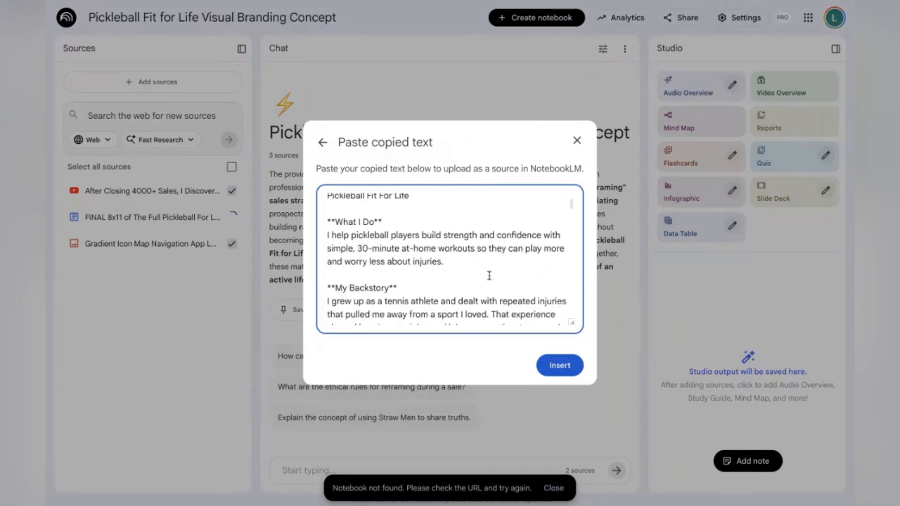
click(559, 366)
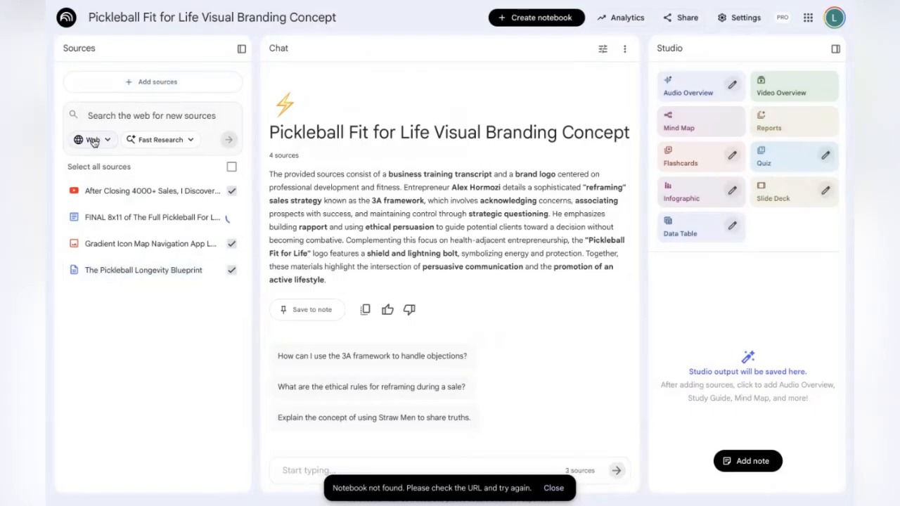
Run a Deep Research web search for 'pickleball injuries from improper warm up'
click(172, 141)
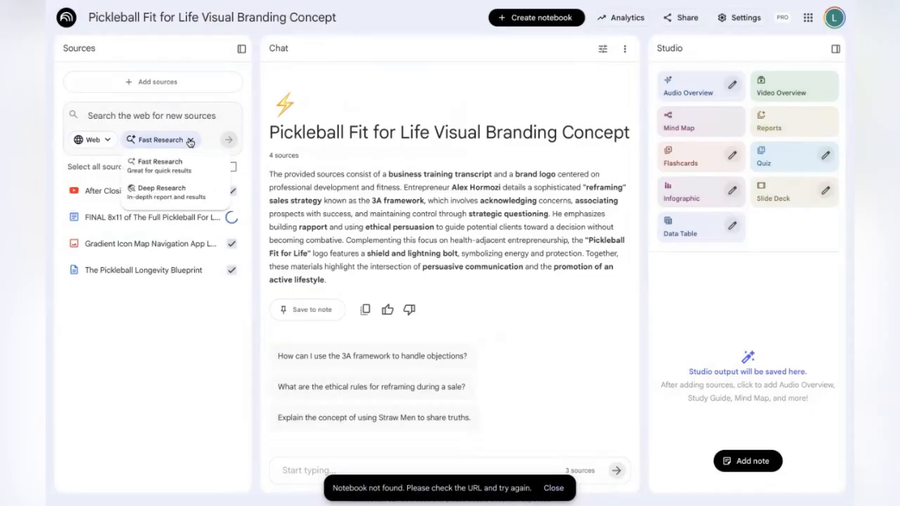
click(183, 193)
text(p)
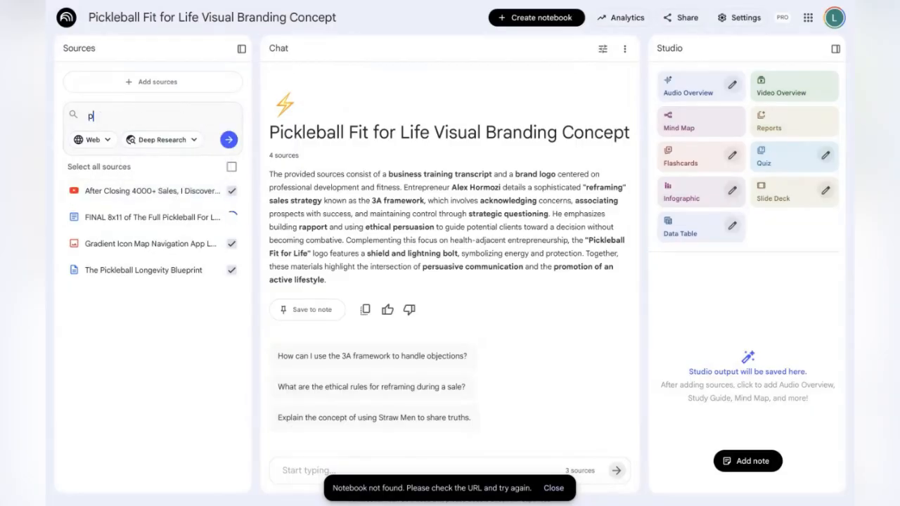
text(ickleball injur)
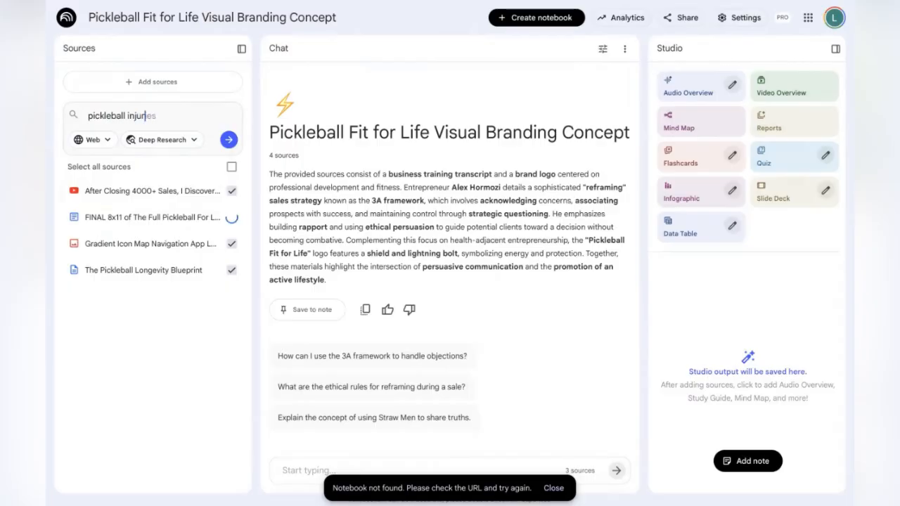
text(ies from im)
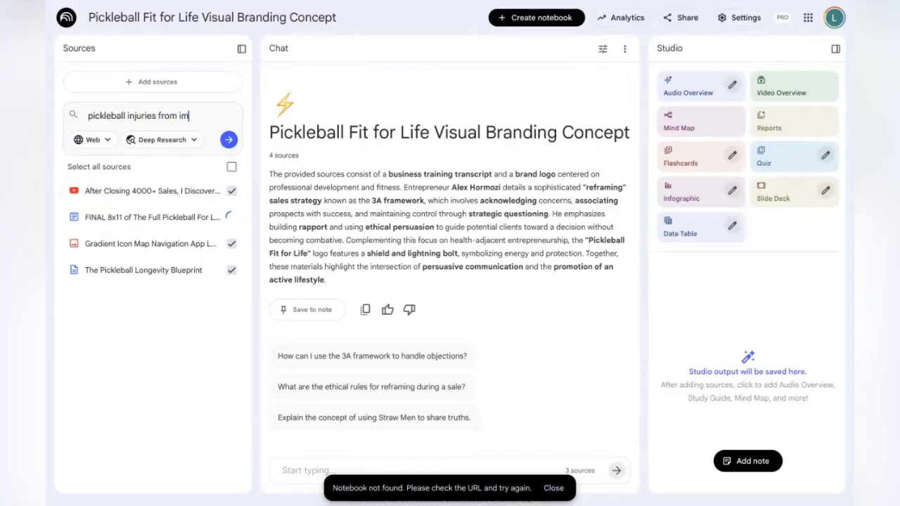
text(proper warm up)
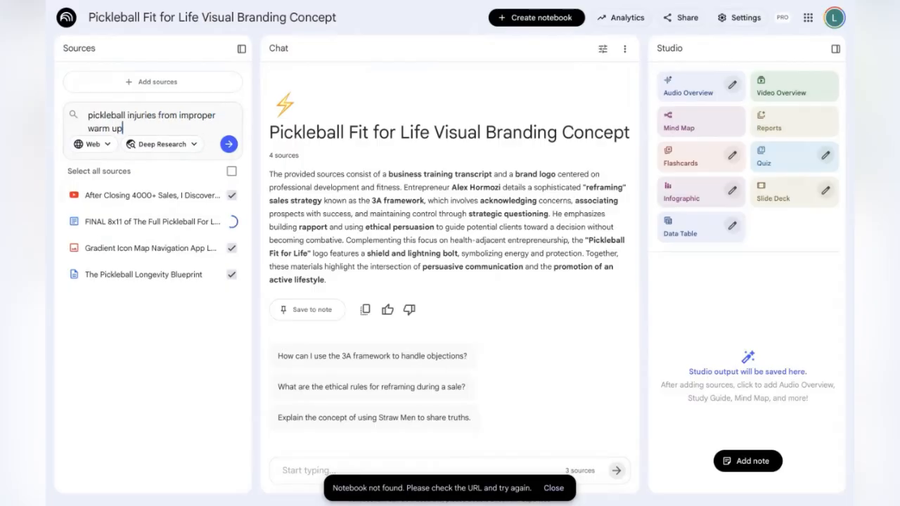
click(229, 145)
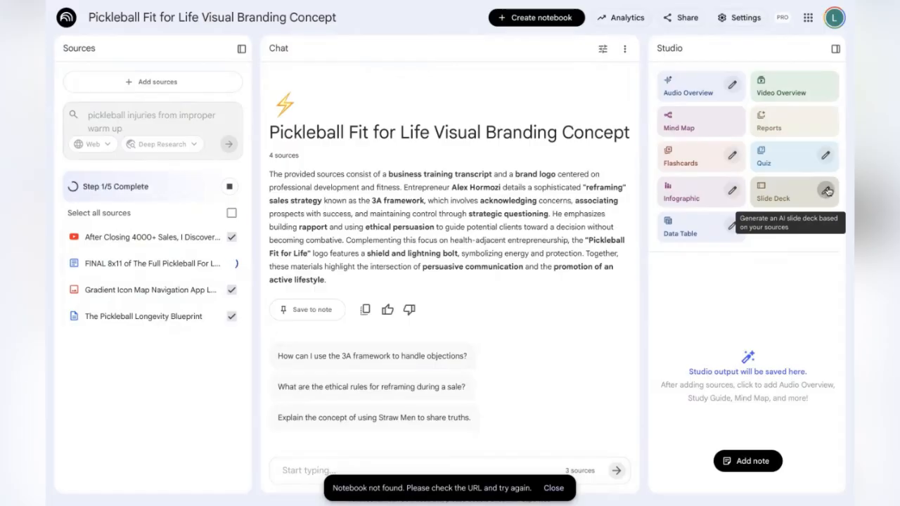
Customize a Slide Deck with the description 'Create a powerpoint presentation for my workshop on importance of a warm up for pickleball players.'
click(827, 192)
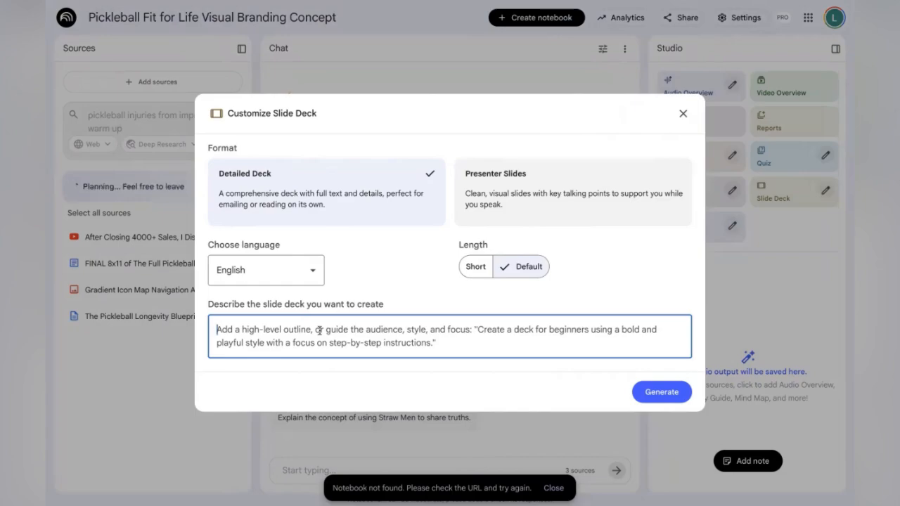
text(Create )
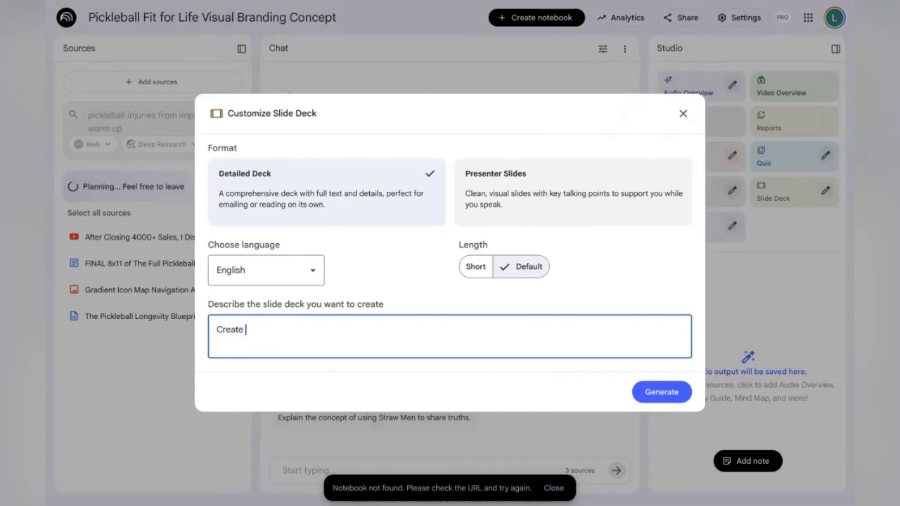
text(a powerpoint presentation fo)
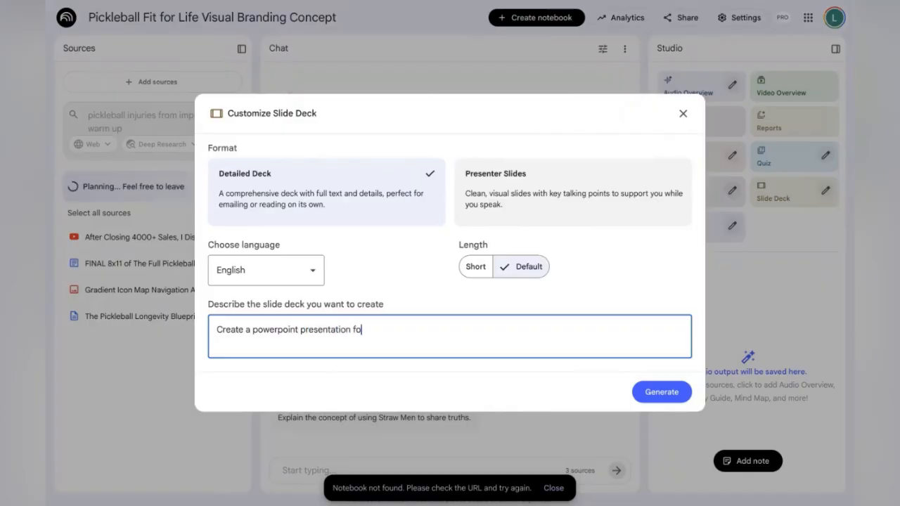
text(r my wor)
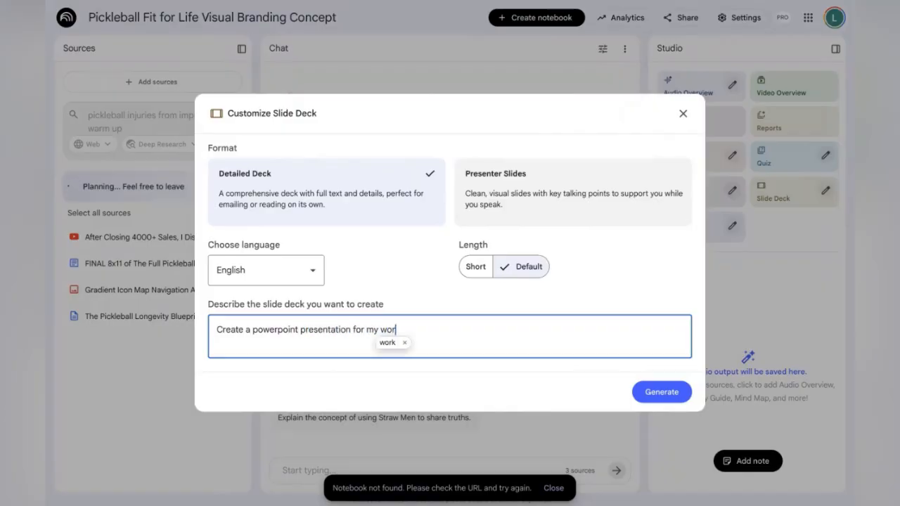
text(kshop on w)
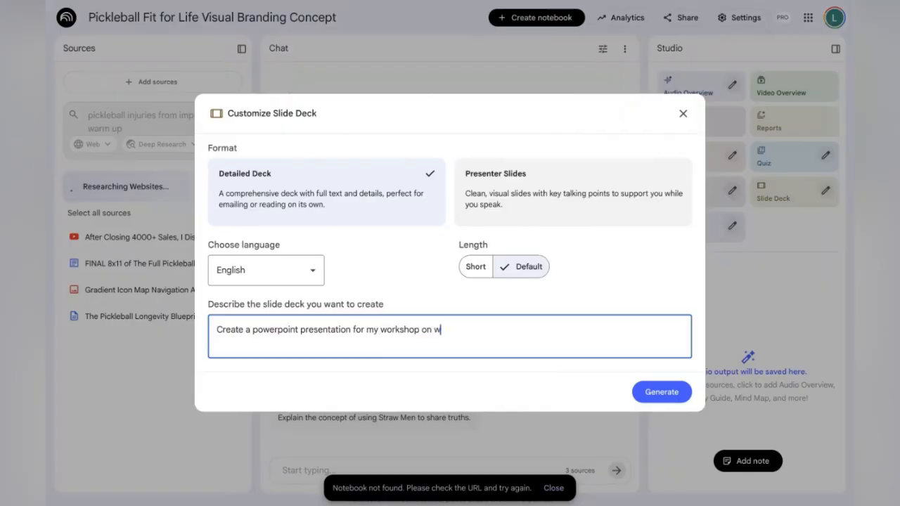
key(BackSpace)
text(importance of a warm up for)
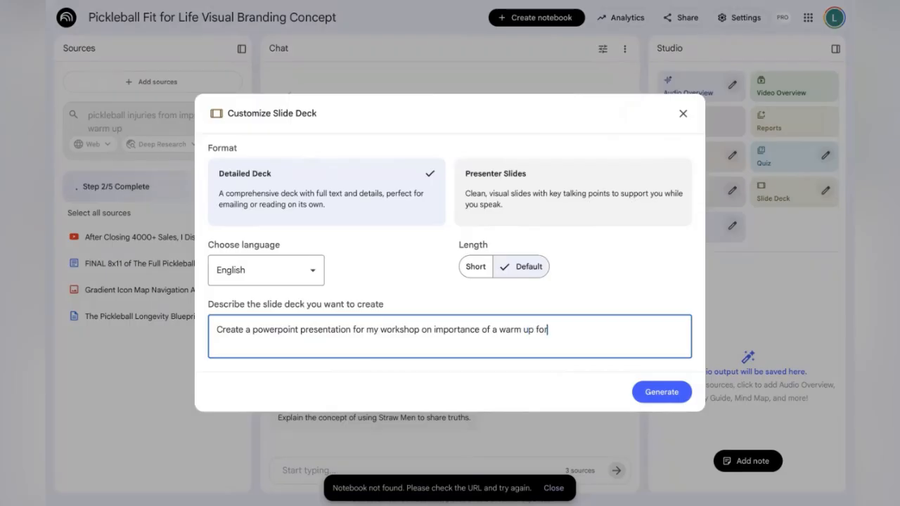
text( pickleball players)
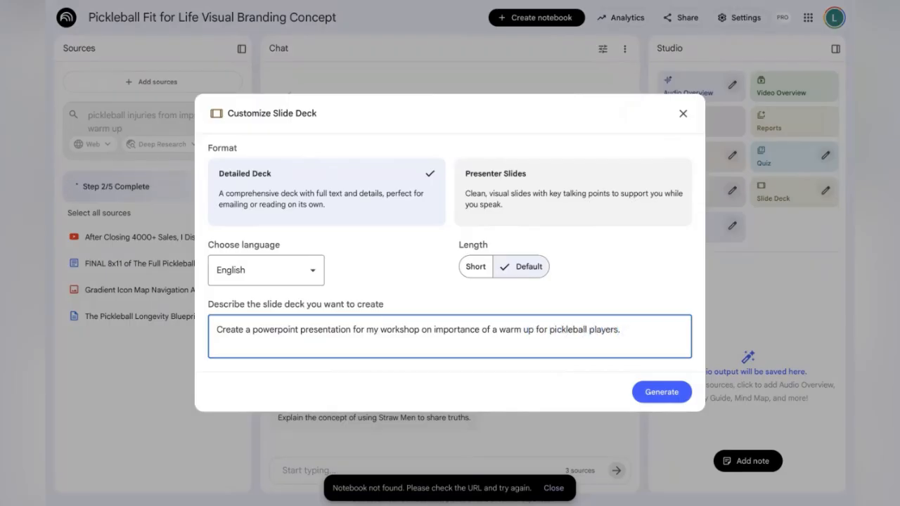
text(. Use the)
Extend the slide deck description with 'Think like Alex Hormizi and help me with the close of the powerpoint so that my audience will buy my pickleball training app.' and generate it
key(BackSpace)
key(BackSpace)
key(BackSpace)
key(BackSpace)
key(BackSpace)
key(BackSpace)
key(BackSpace)
text(Think like Alex Hormozi)
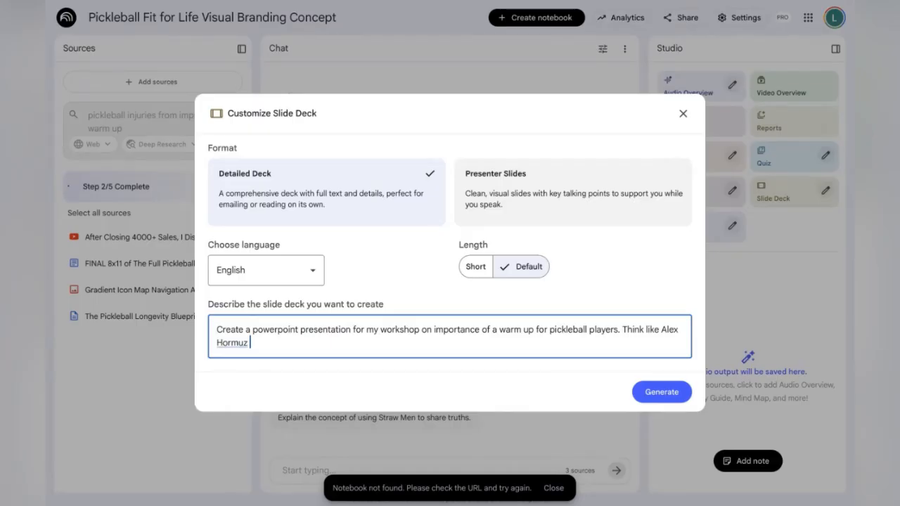
key(BackSpace)
key(BackSpace)
text(zi and )
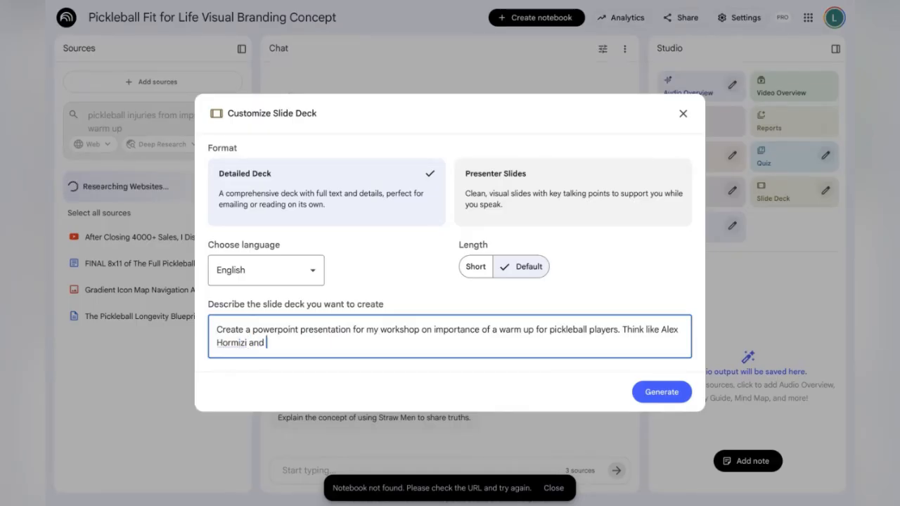
text(help me with the clos)
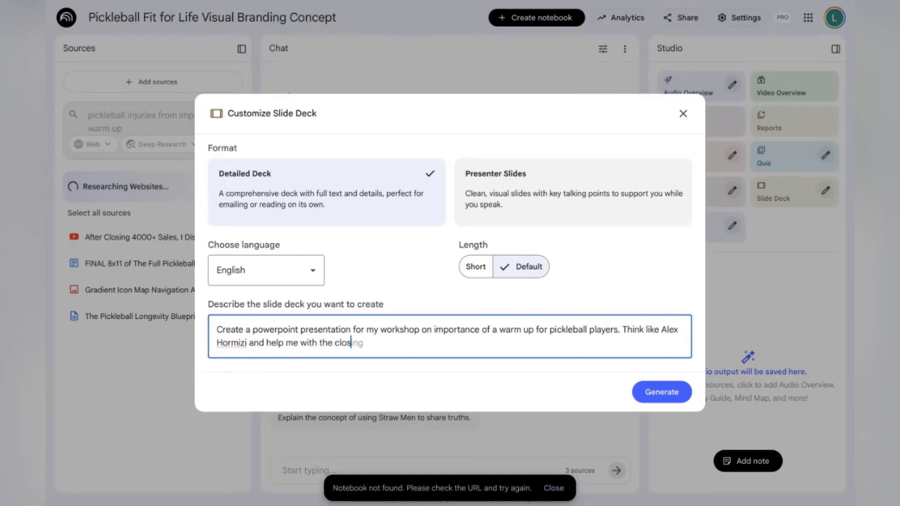
text(e of the powerpoint )
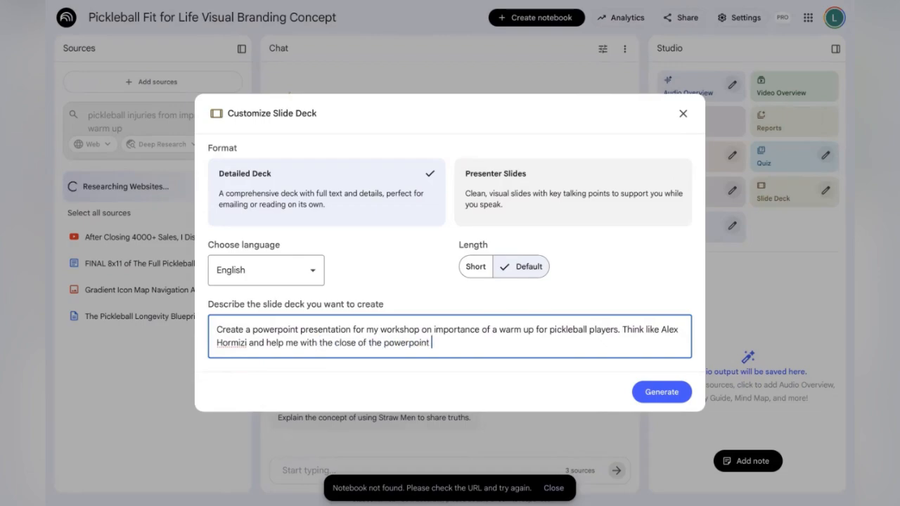
text(so that my audie)
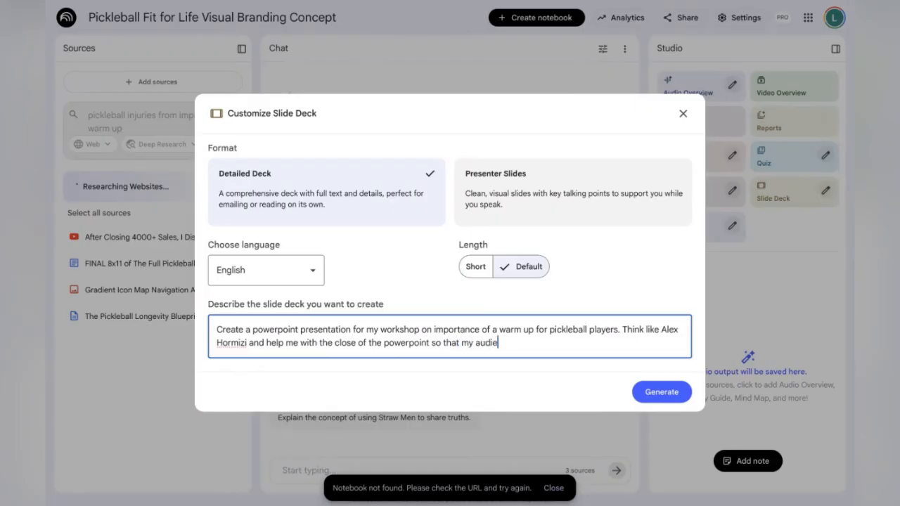
text(nce will buy my)
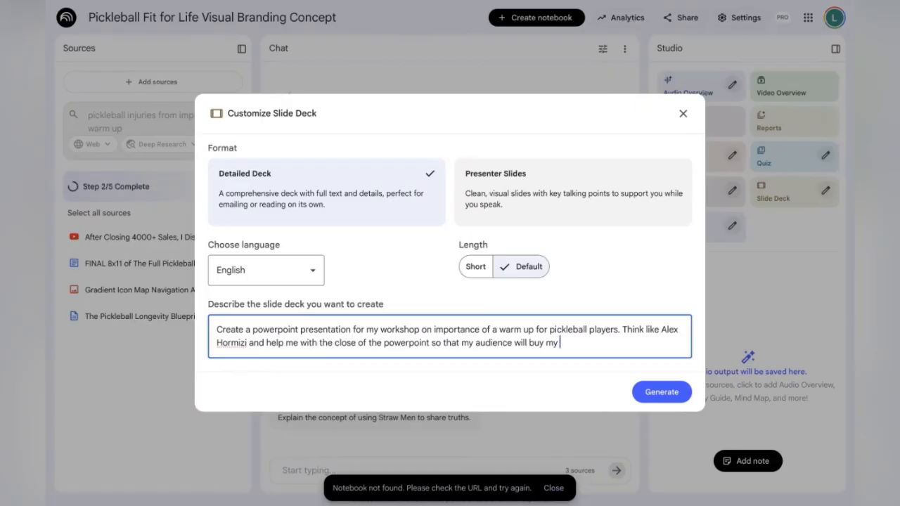
text( pickleball train)
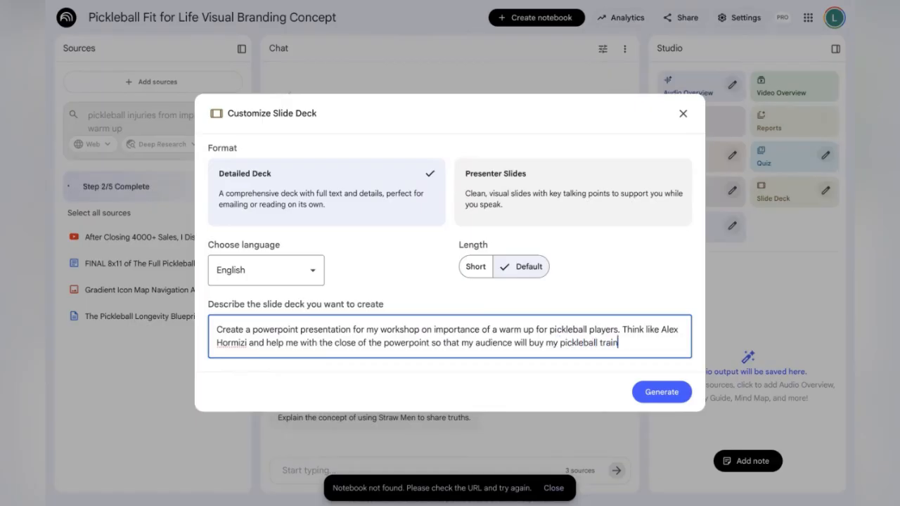
text(ing app.)
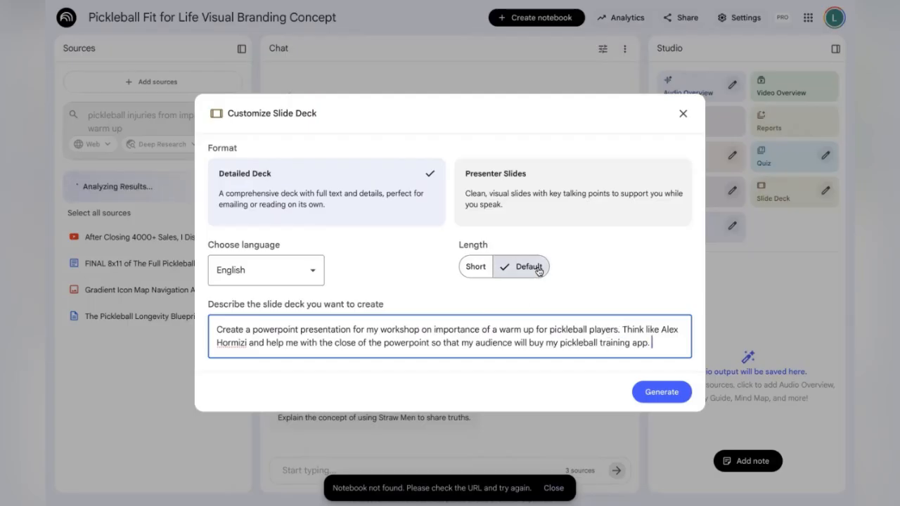
click(662, 392)
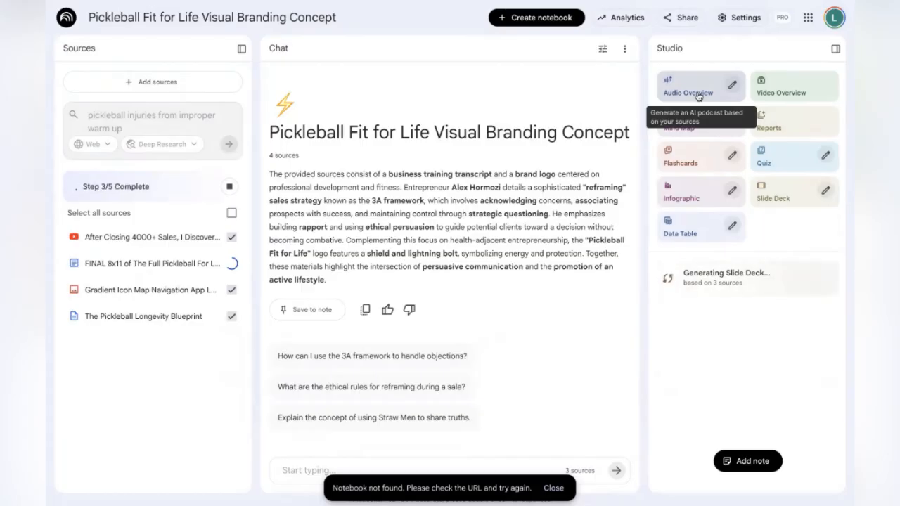
Open and review the Audio Overview and Video Overview customization options, closing each without generating
click(733, 85)
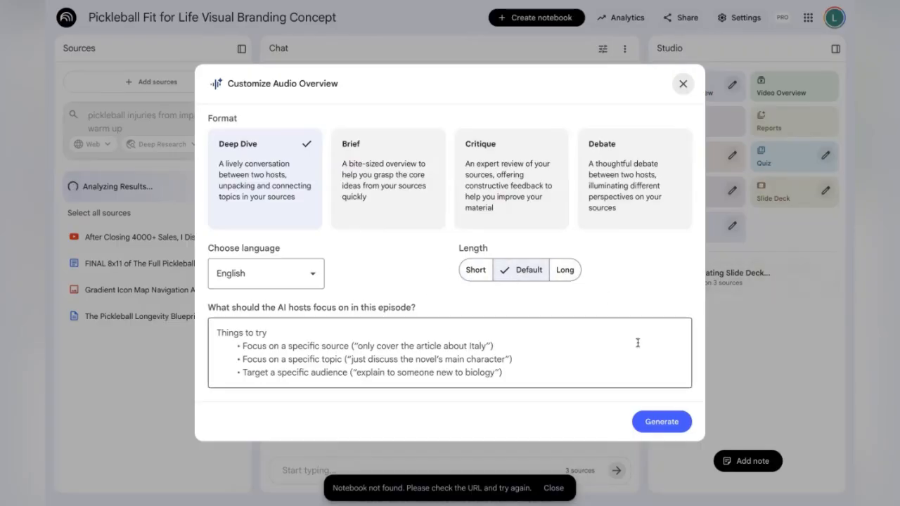
click(683, 84)
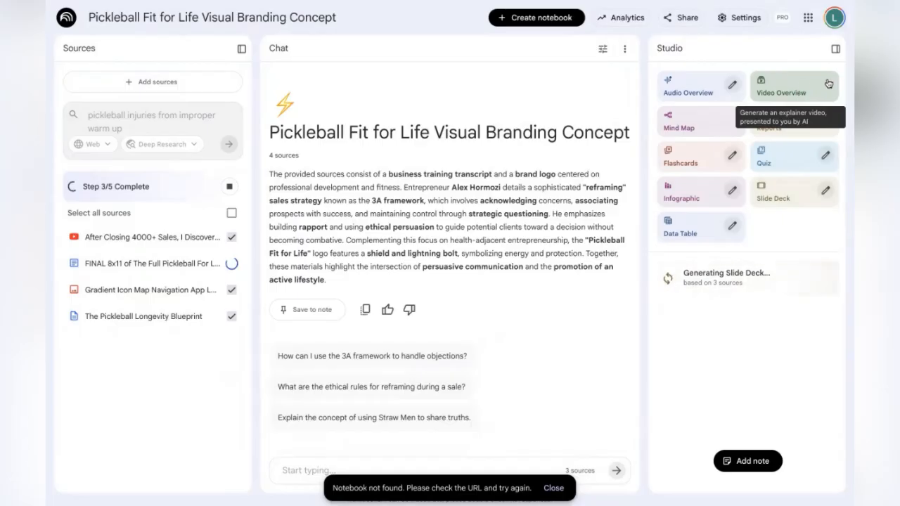
click(826, 85)
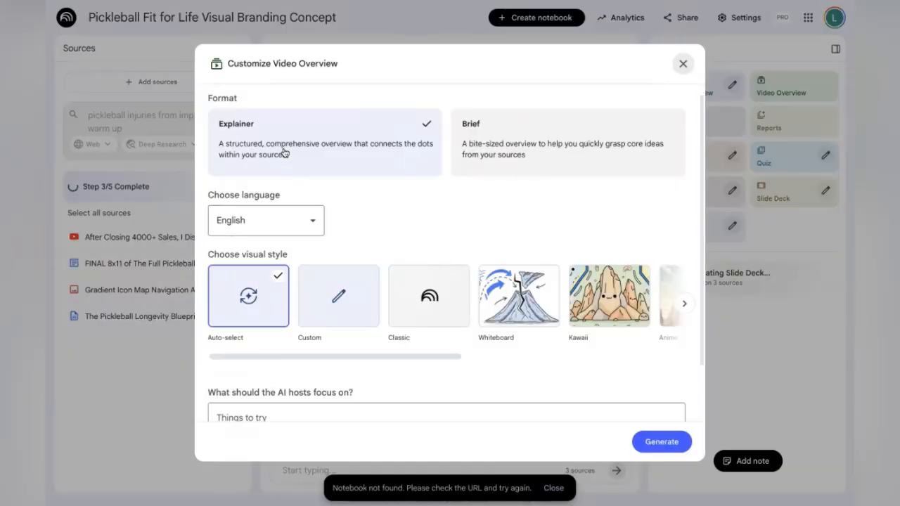
scroll(385, 342, down, 1)
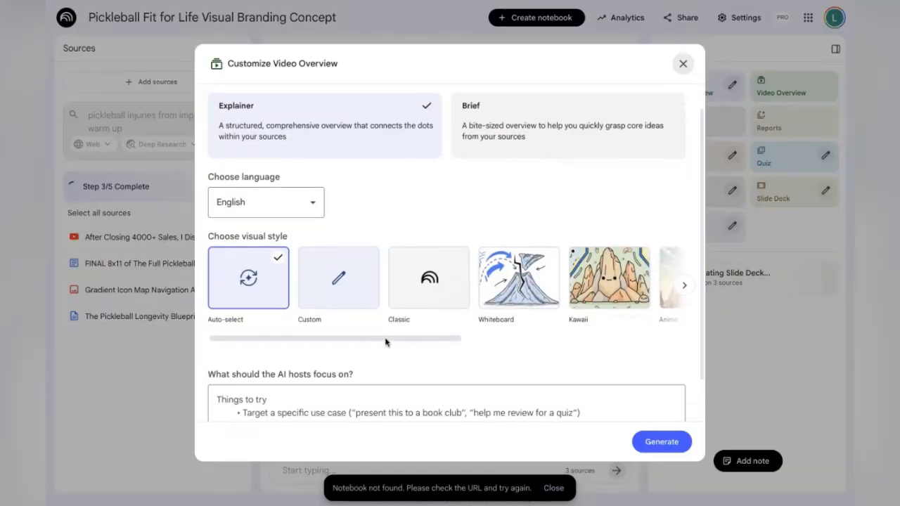
scroll(385, 343, down, 2)
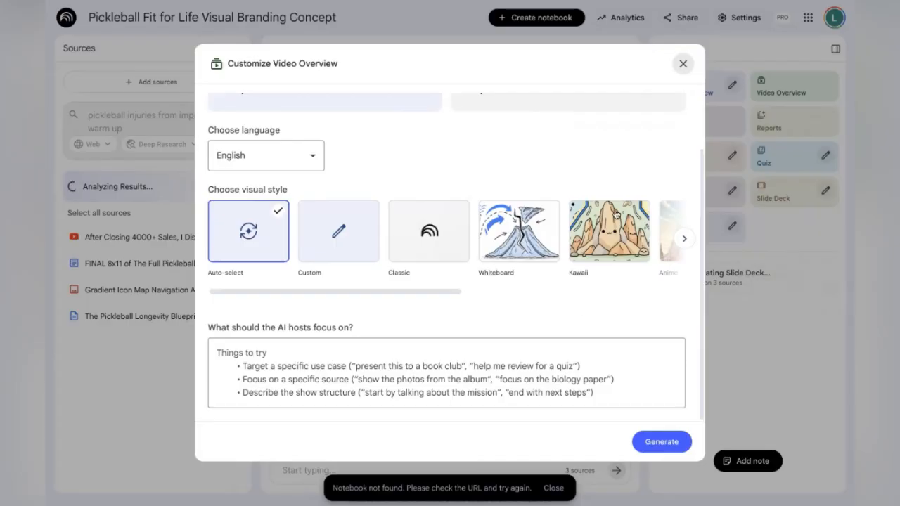
click(682, 64)
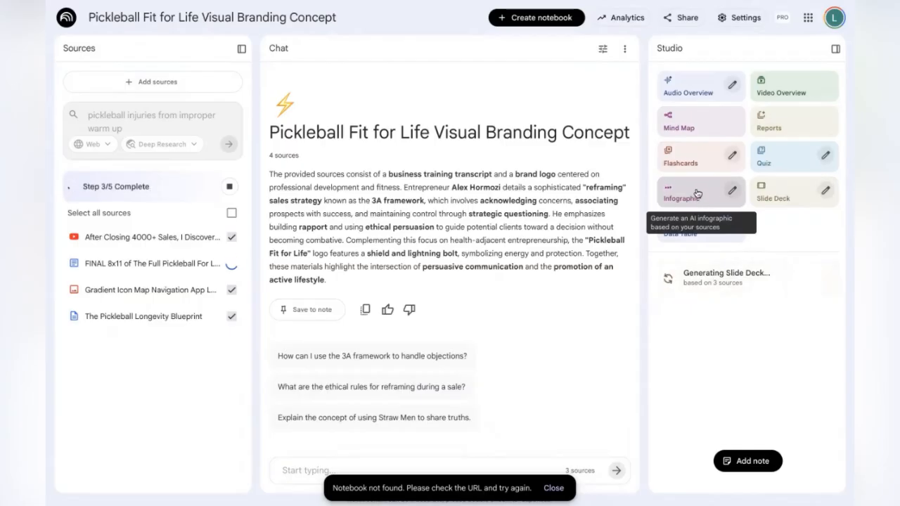
Generate an infographic described as 'Create an infographic on the importance of a warm-up for pickleball players to avoid injury'
click(733, 192)
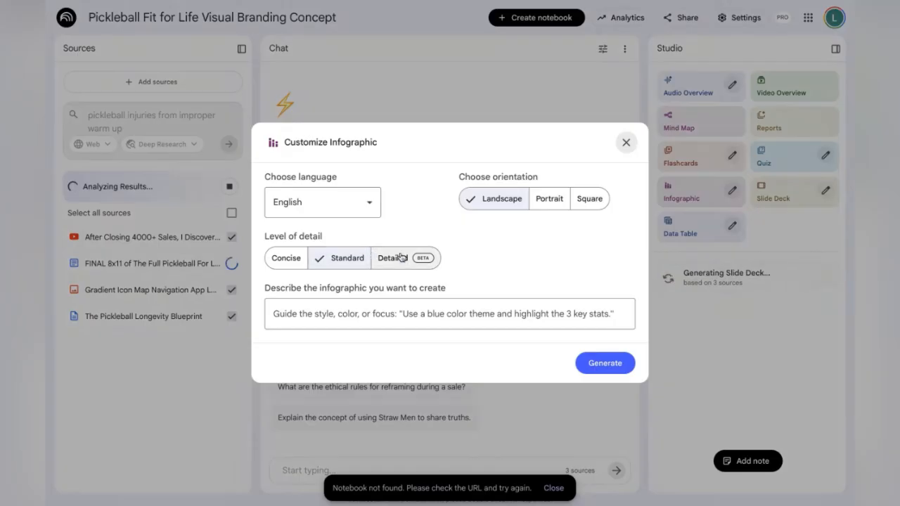
click(357, 318)
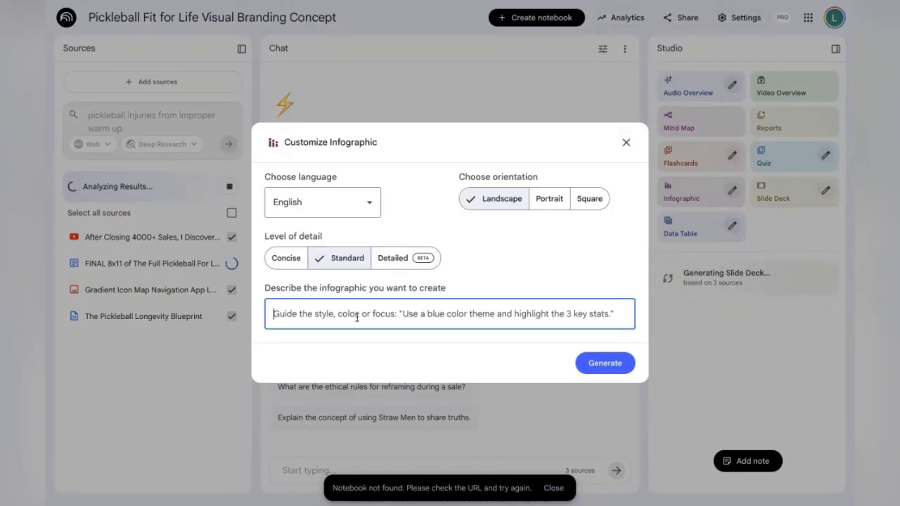
text(Create )
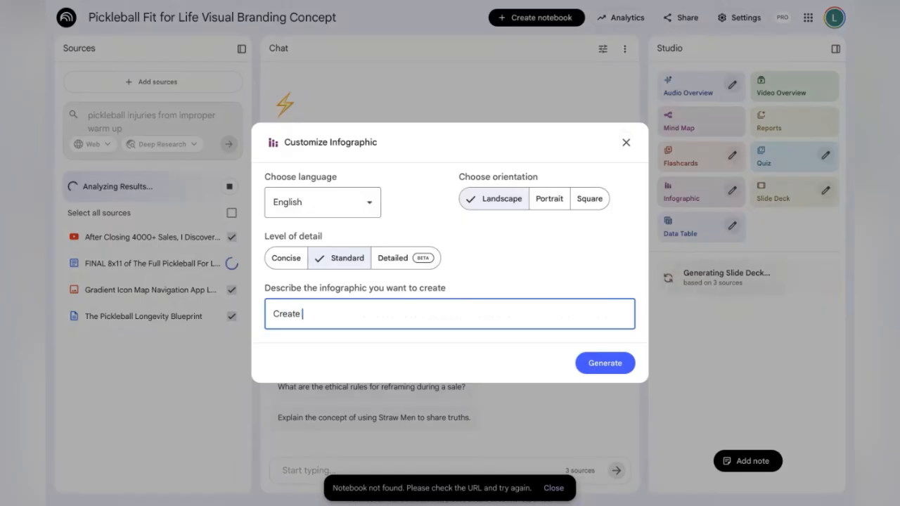
text(an infogr)
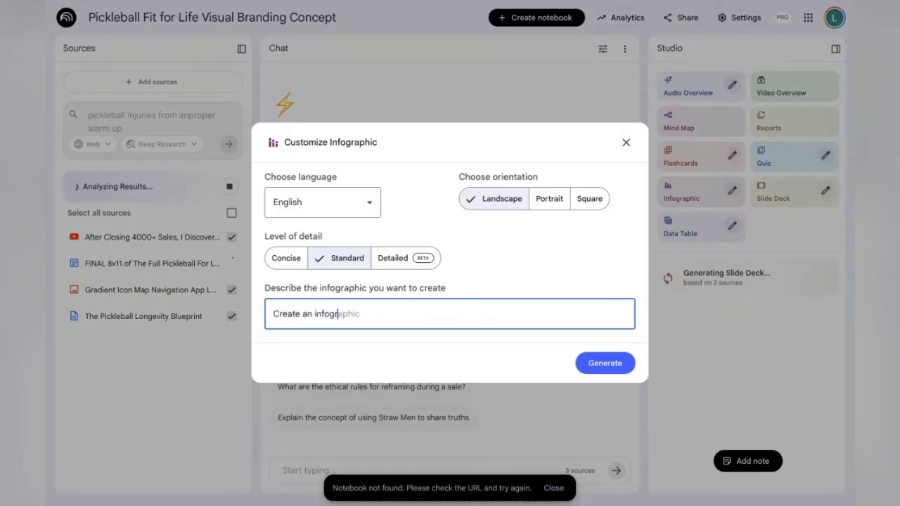
text(aphic on th)
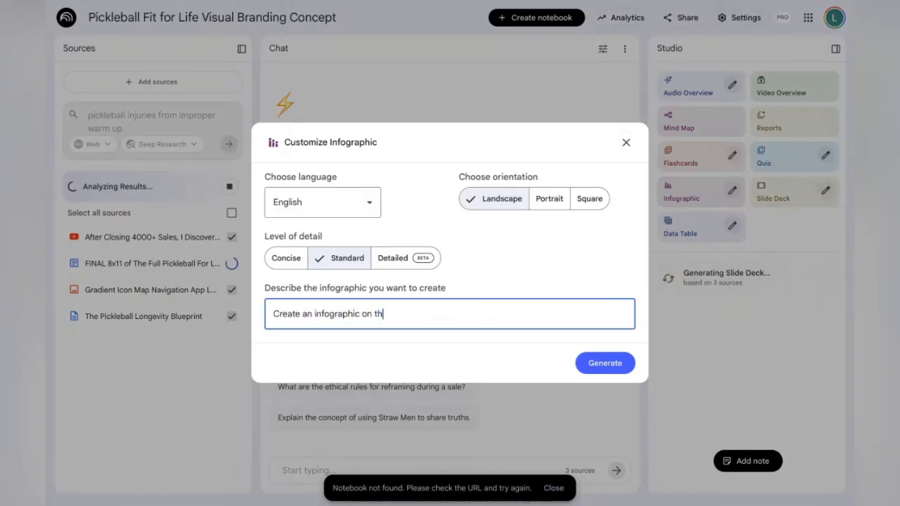
text(e importance of)
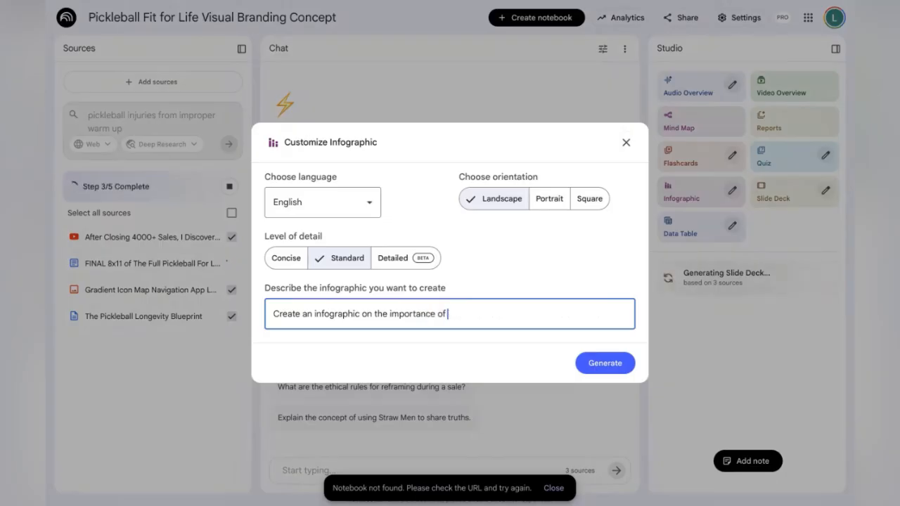
text( a warm-up)
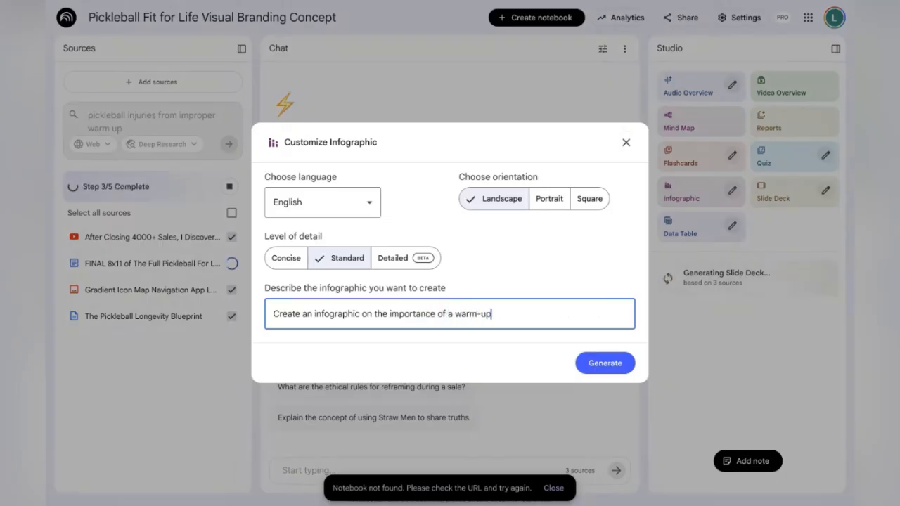
text( for pickleball play)
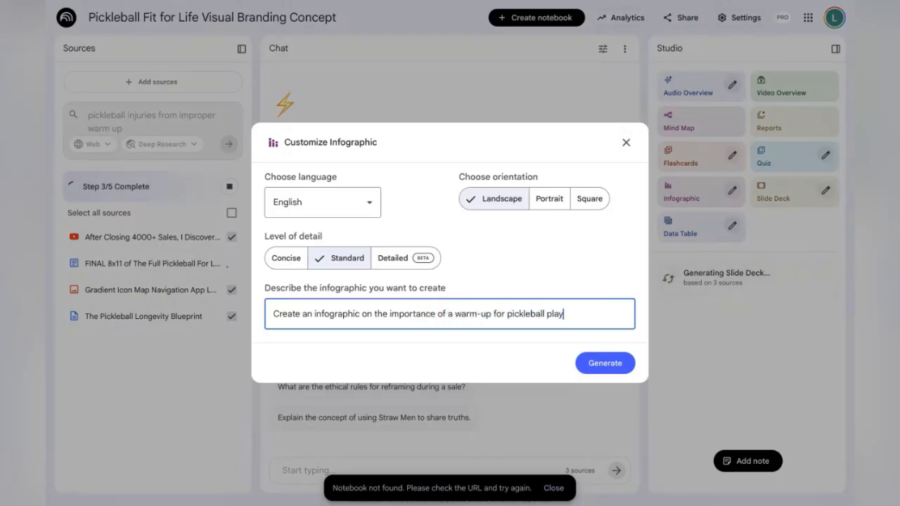
text(ers to avoid i)
text(njury)
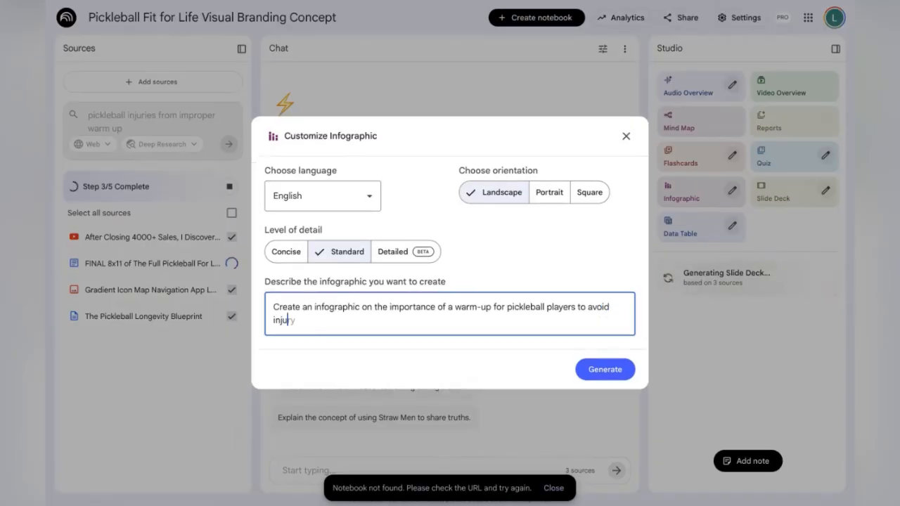
click(603, 366)
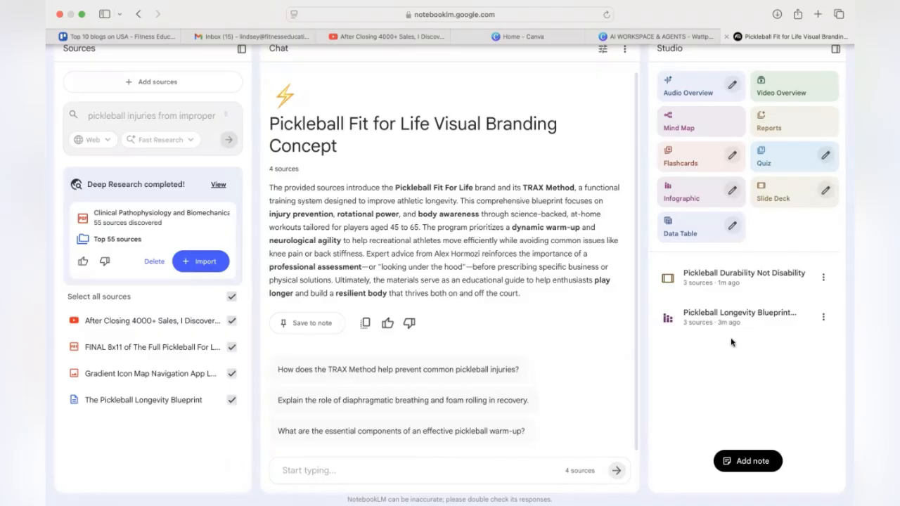
Open the generated slide deck in the expanded viewer and page through its slides
click(726, 278)
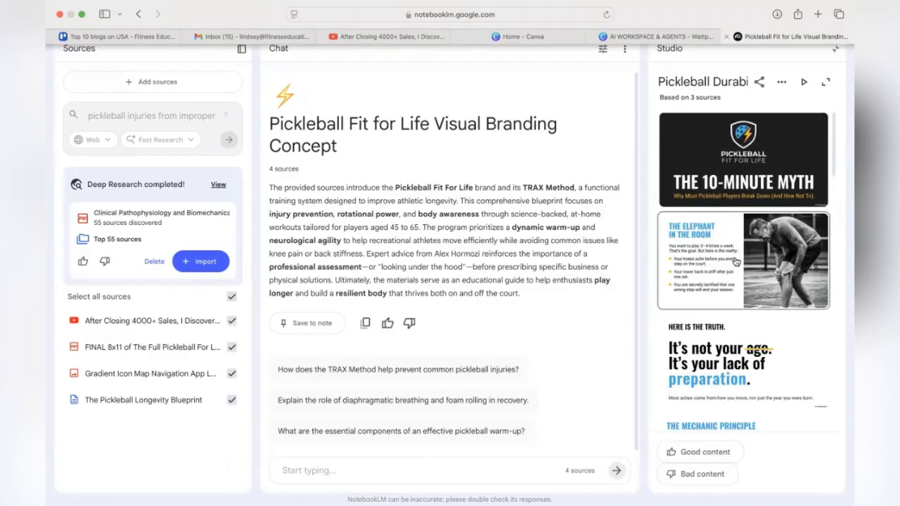
click(825, 82)
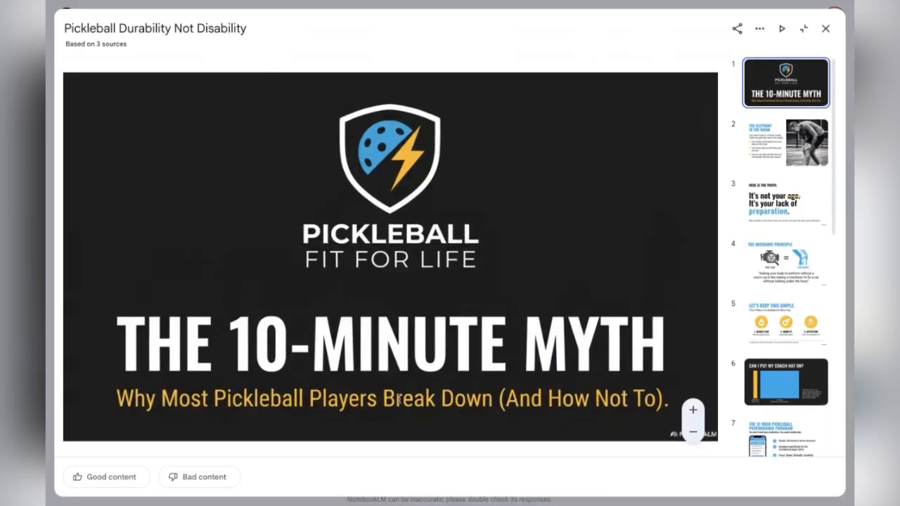
click(777, 145)
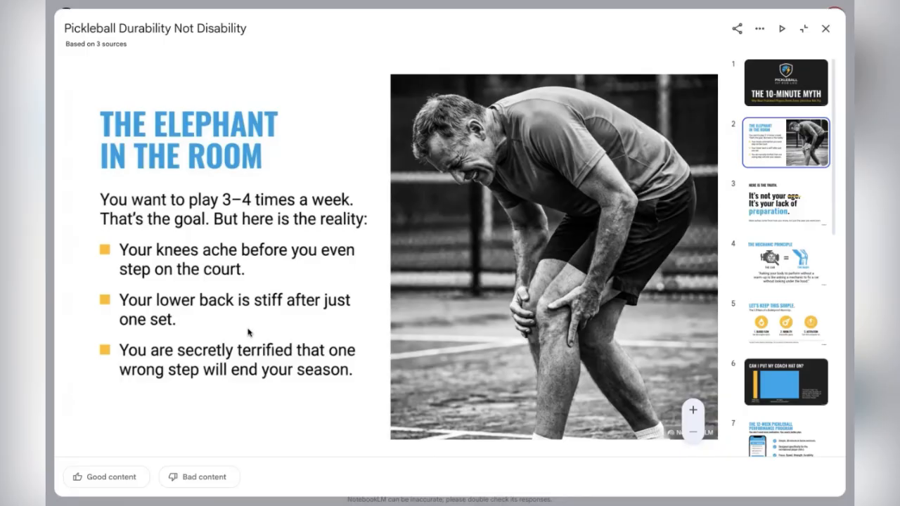
click(788, 202)
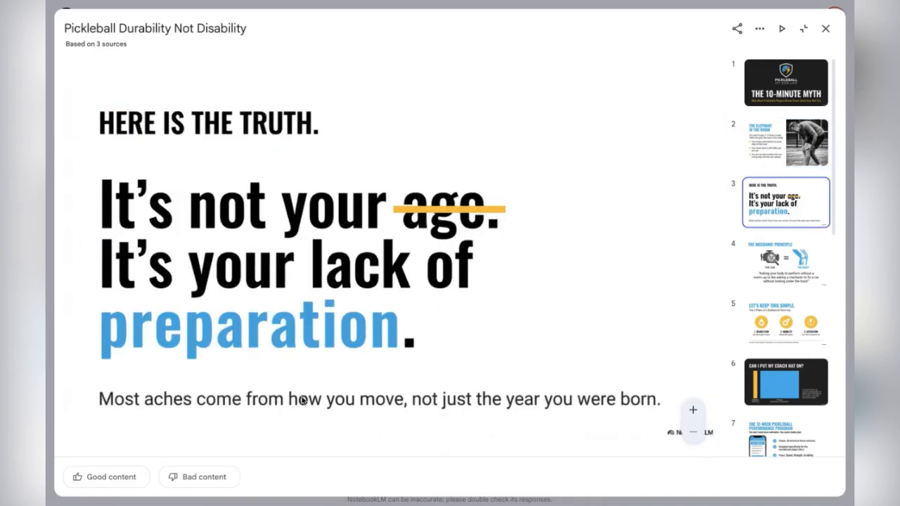
click(787, 265)
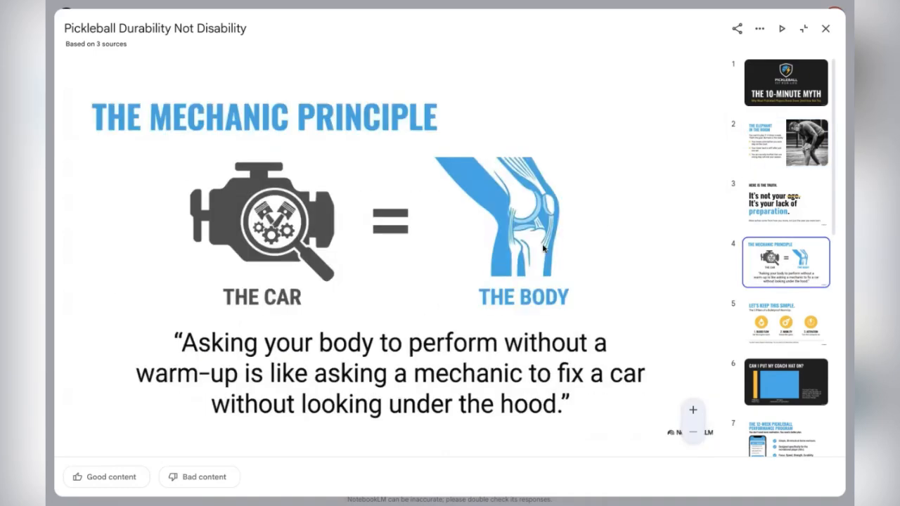
click(793, 322)
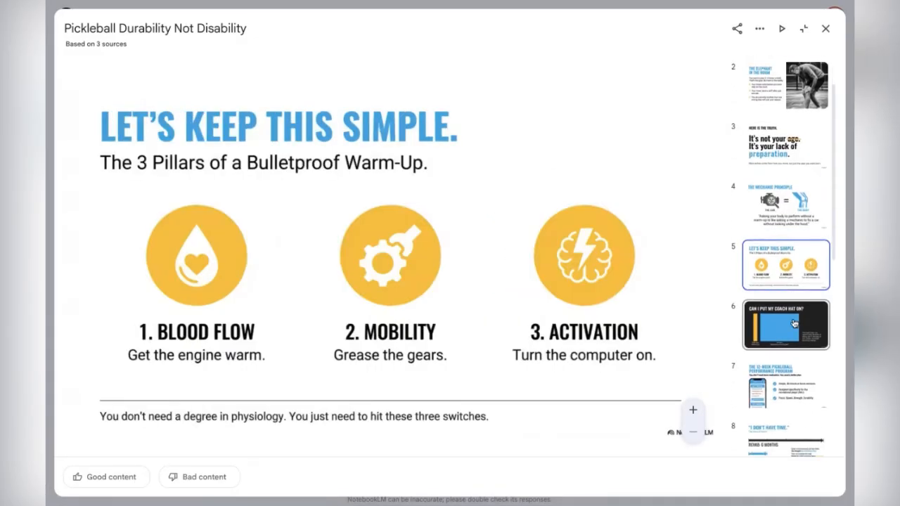
click(794, 322)
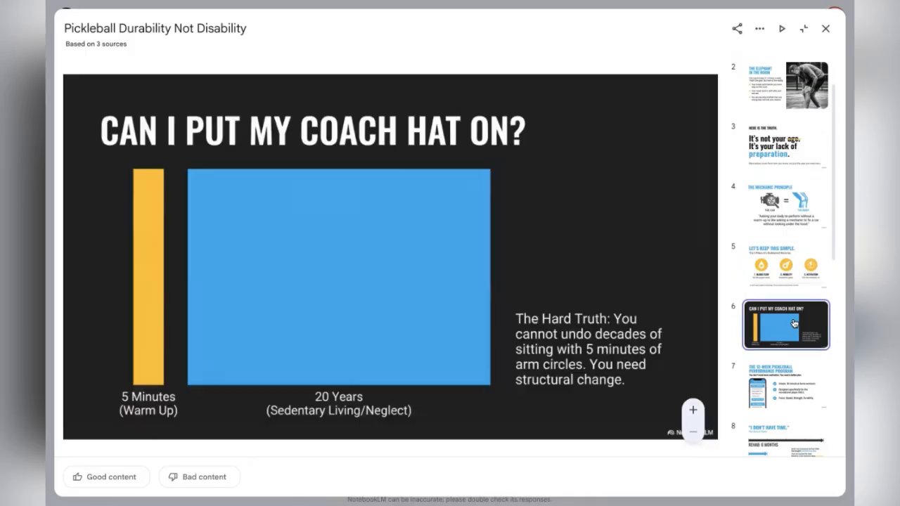
click(795, 376)
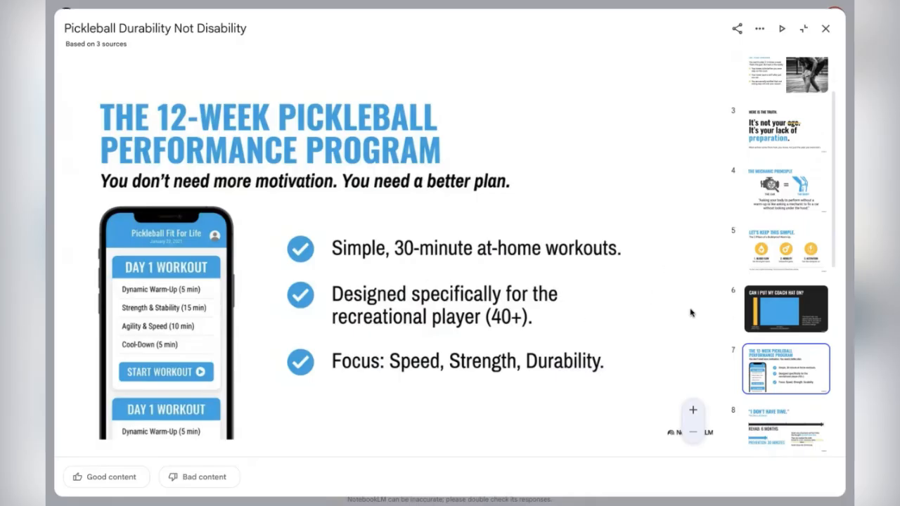
scroll(787, 398, down, 1)
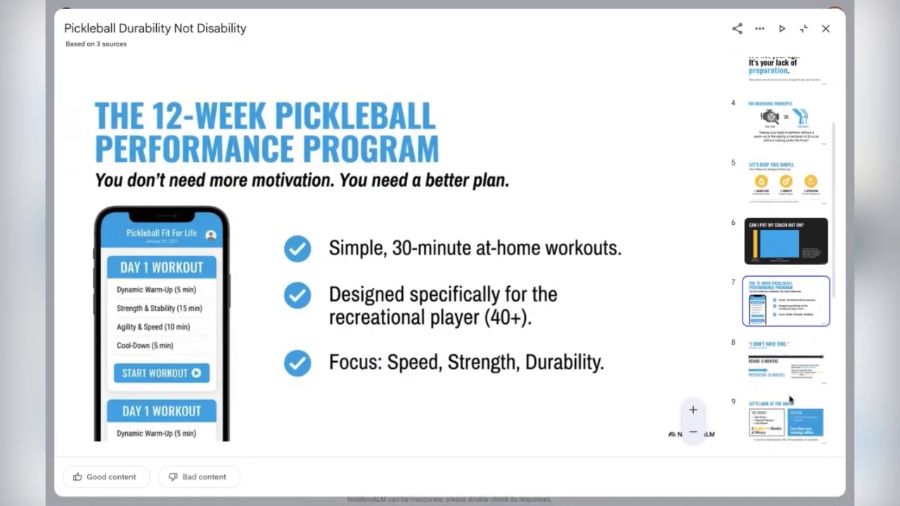
click(786, 361)
scroll(787, 361, down, 2)
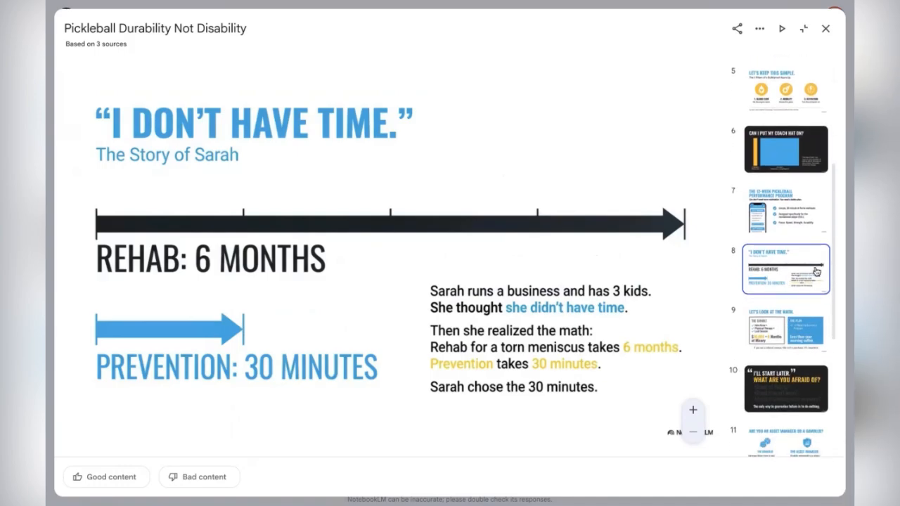
Page through the deck's closing slides, from the cost comparison slide through to the final call-to-action slide
click(781, 333)
scroll(787, 330, down, 1)
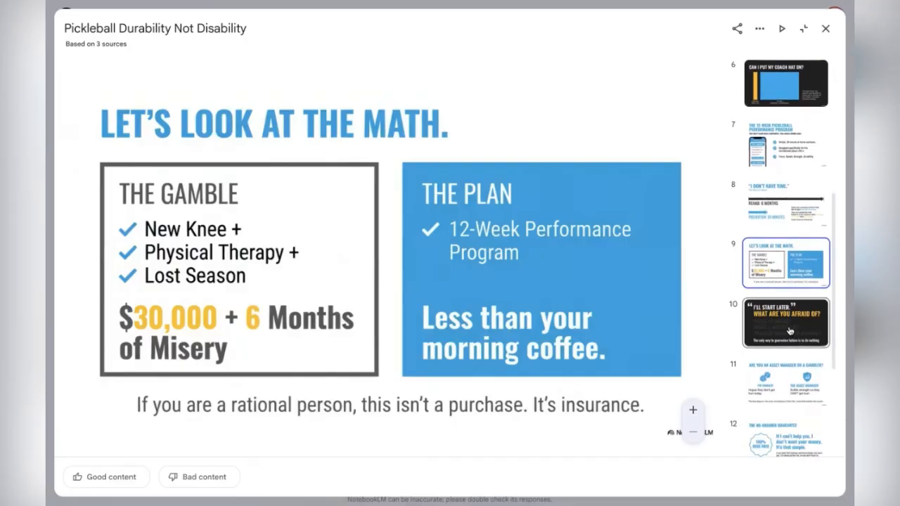
click(788, 330)
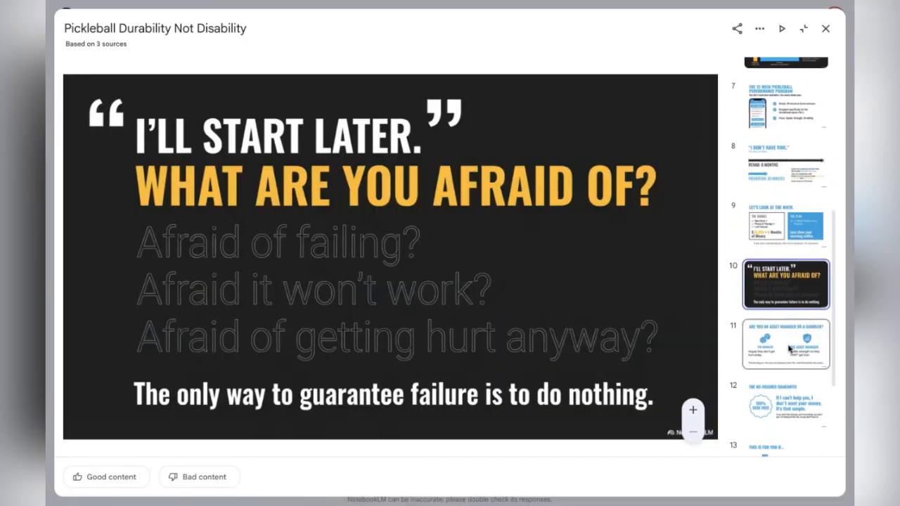
click(788, 362)
scroll(789, 362, down, 2)
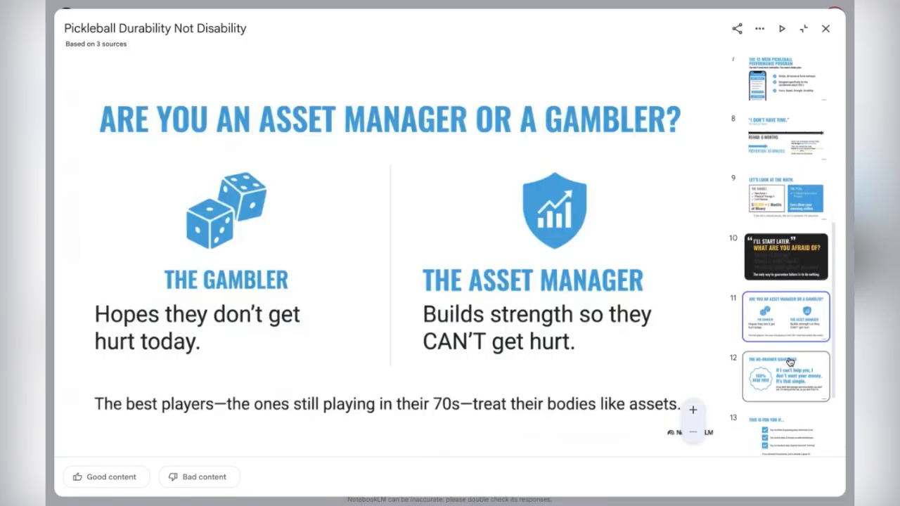
click(789, 362)
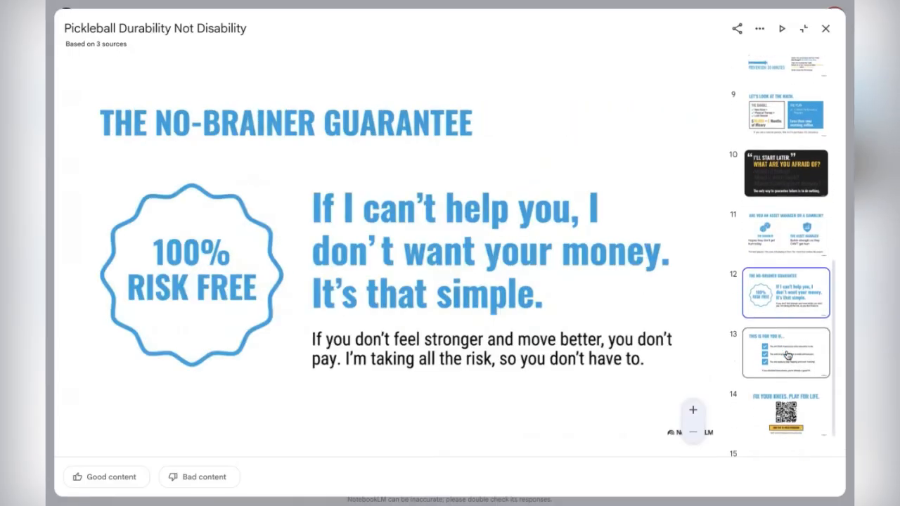
click(787, 355)
click(786, 413)
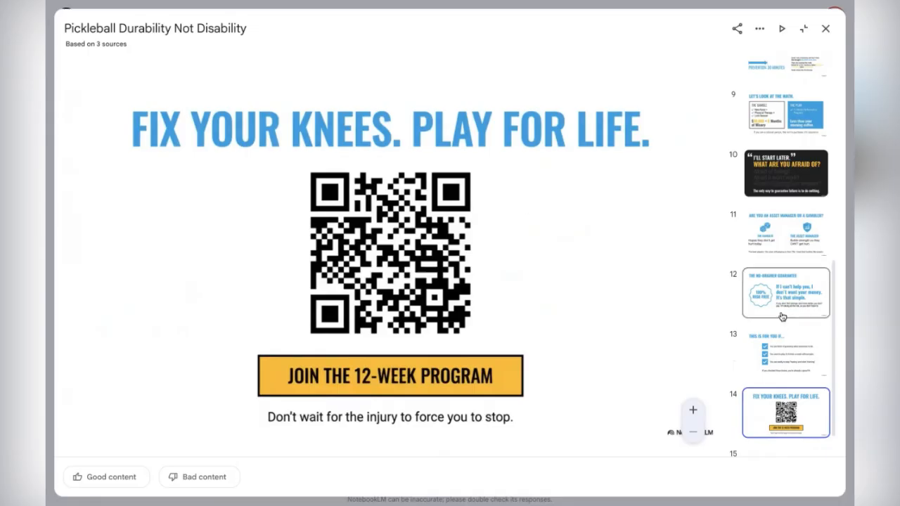
Return to the title slide, then move back down through the thumbnails to the 12-week program slide
scroll(782, 316, up, 10)
click(786, 83)
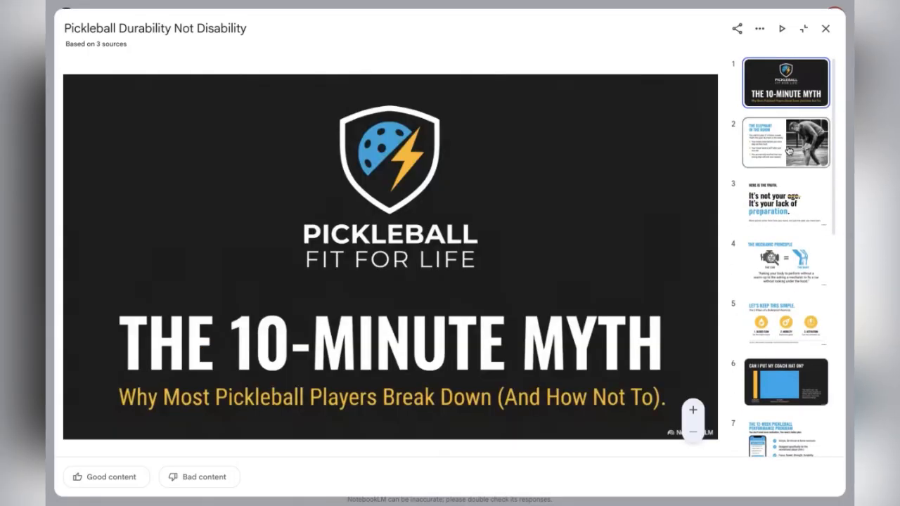
scroll(790, 337, down, 1)
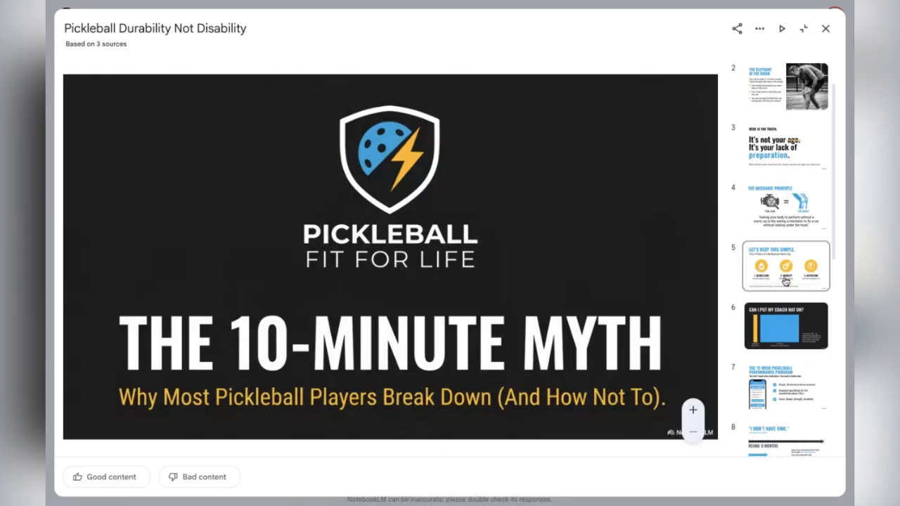
scroll(785, 288, down, 1)
click(782, 340)
scroll(782, 316, down, 4)
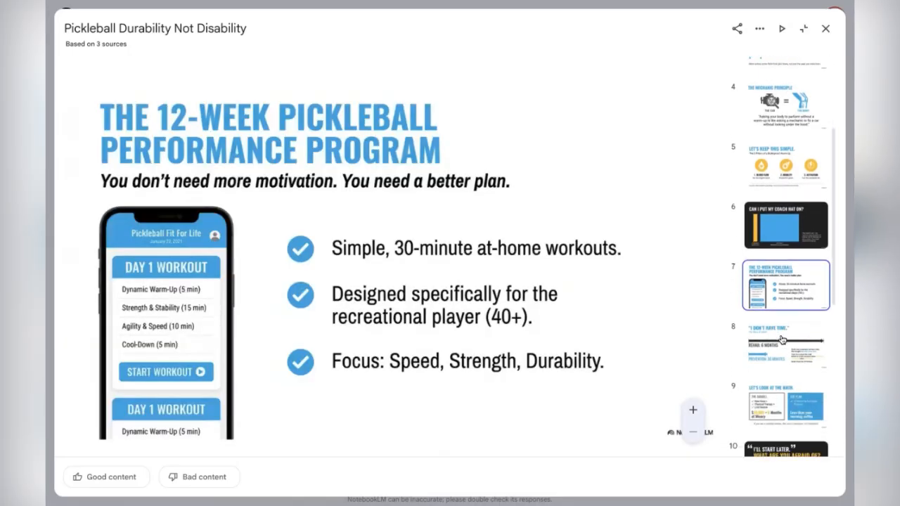